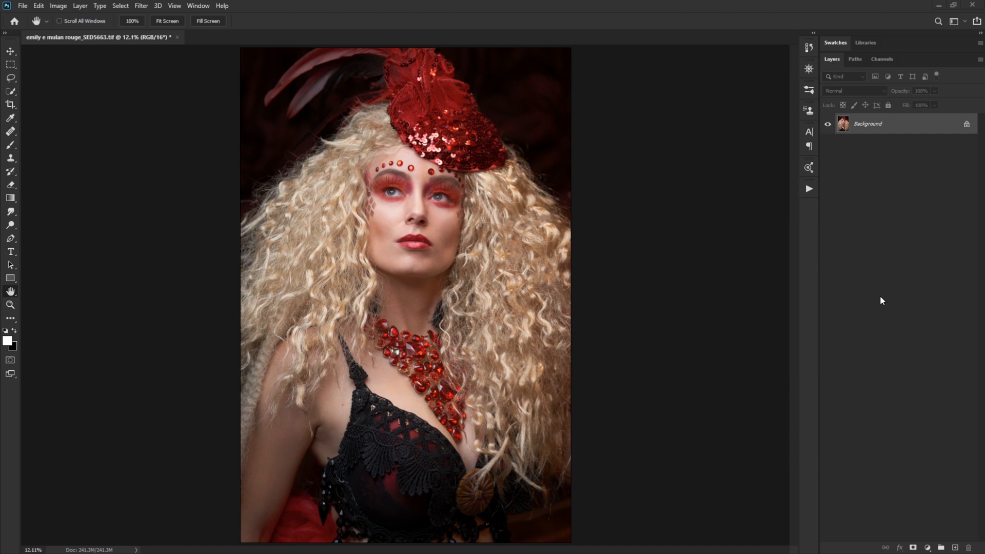
Add a Curves adjustment layer above the Background layer
{"action": "left_click", "coordinate": [928, 548]}
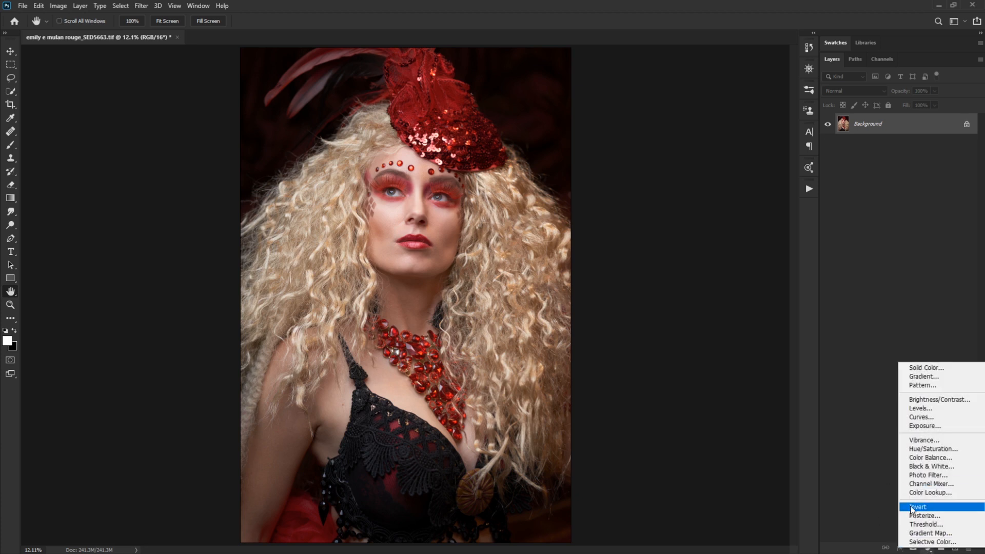
{"action": "left_click", "coordinate": [931, 418]}
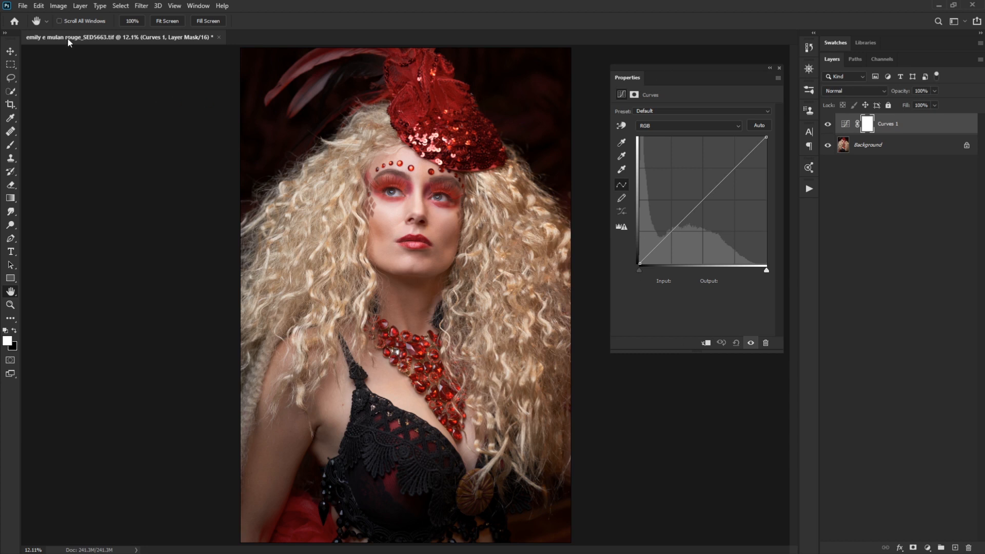
{"action": "left_click", "coordinate": [64, 5]}
{"action": "mouse_move", "coordinate": [85, 32]}
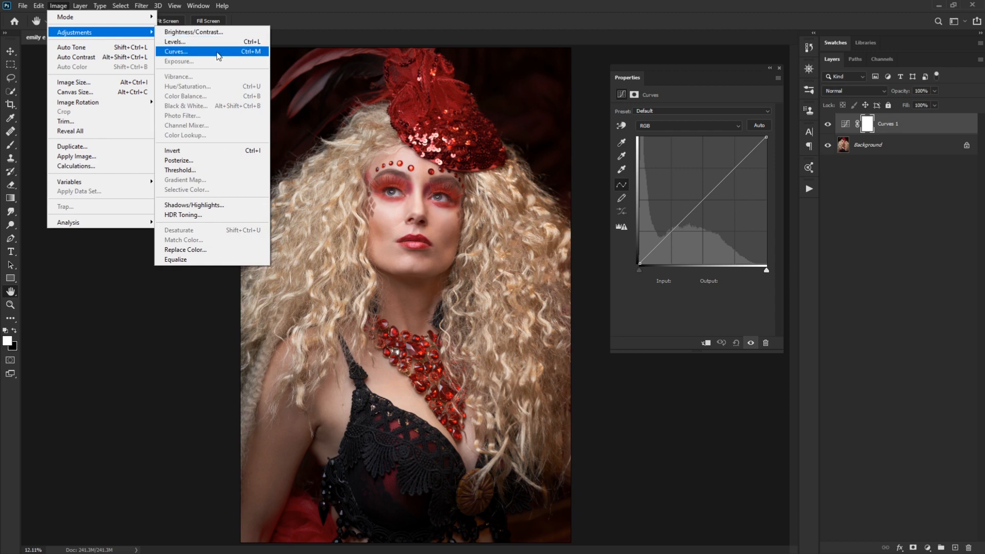
{"action": "left_click", "coordinate": [176, 52]}
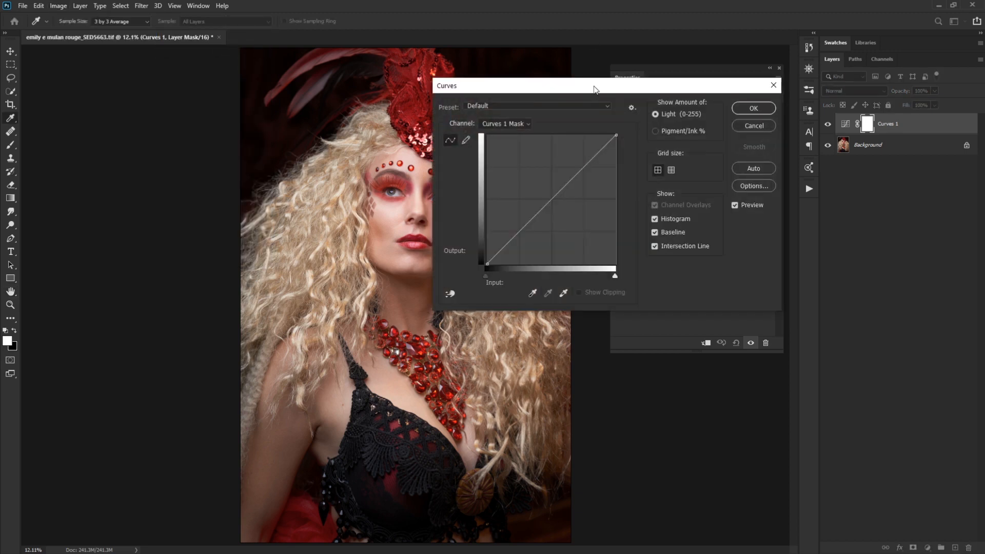
{"action": "left_click_drag", "start_coordinate": [594, 89], "coordinate": [610, 61]}
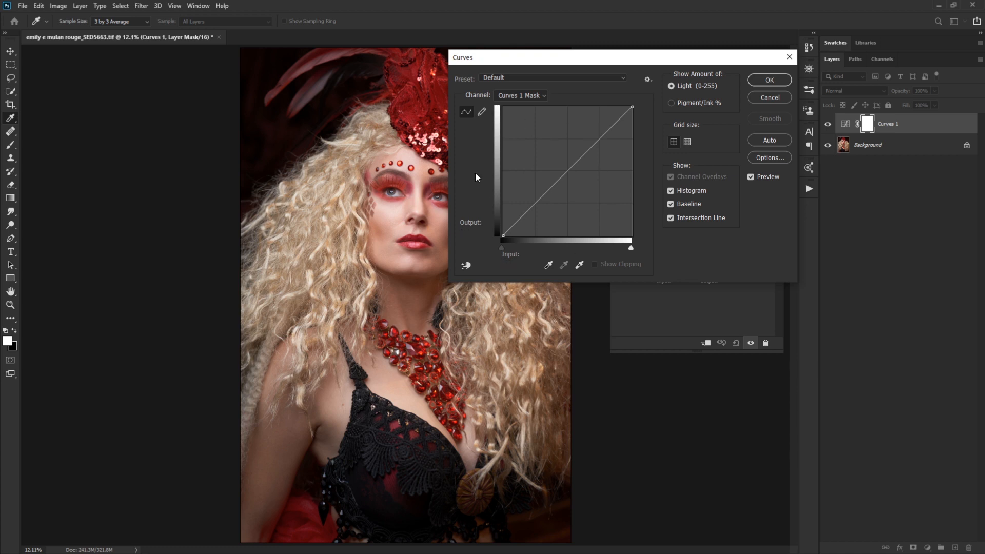
{"action": "left_click", "coordinate": [769, 98]}
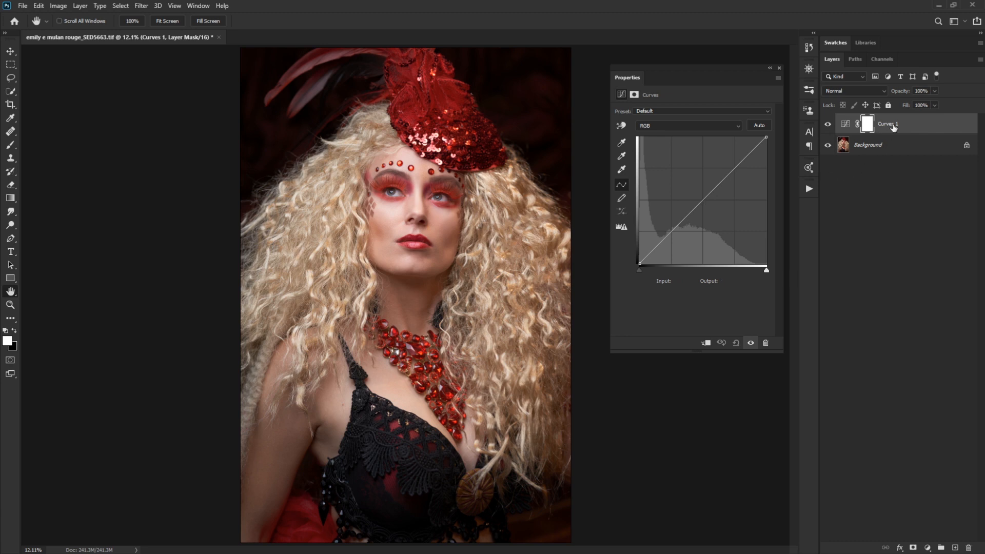
View the Curves 1 layer's mask properties, return to its curve settings, and activate the on-image adjustment tool
{"action": "left_click", "coordinate": [845, 125]}
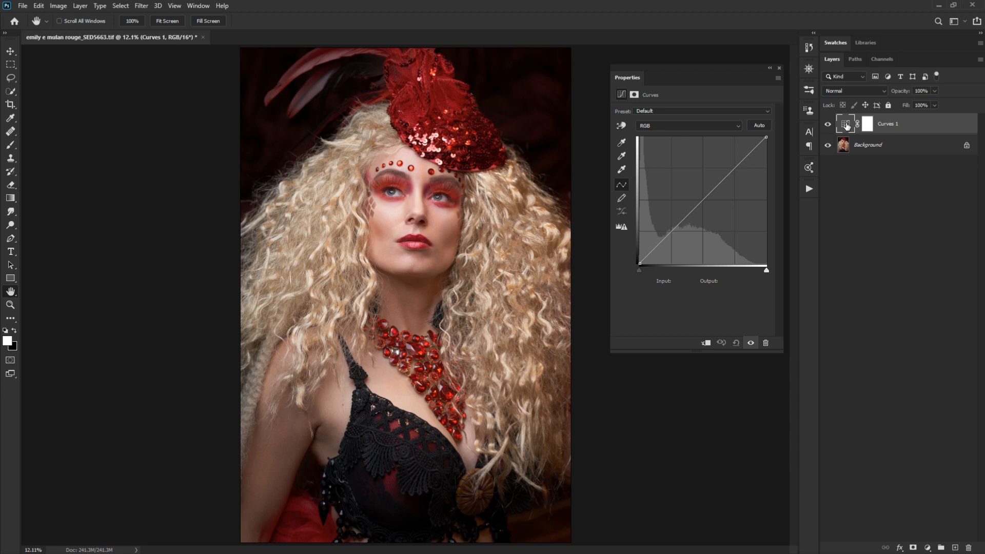
{"action": "left_click", "coordinate": [866, 123]}
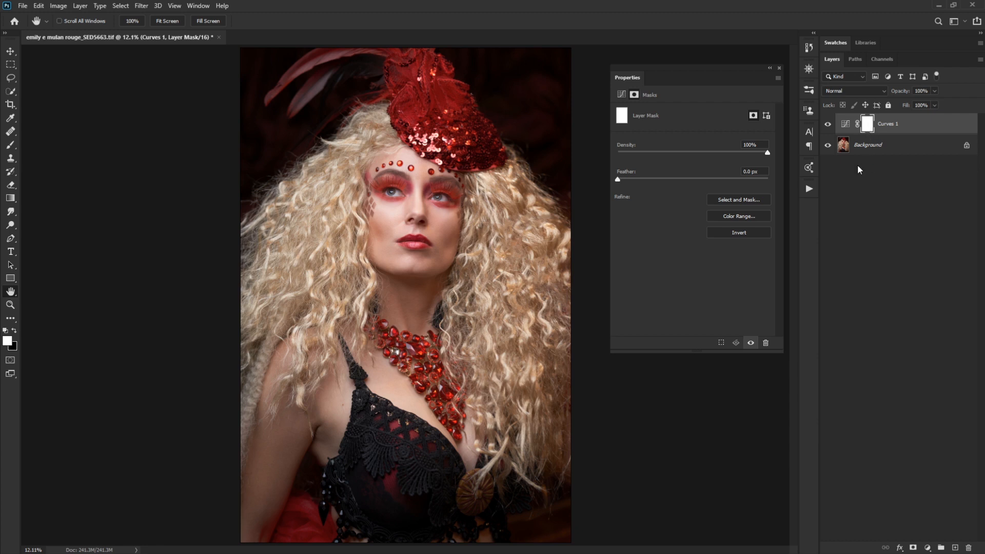
{"action": "left_click", "coordinate": [841, 125]}
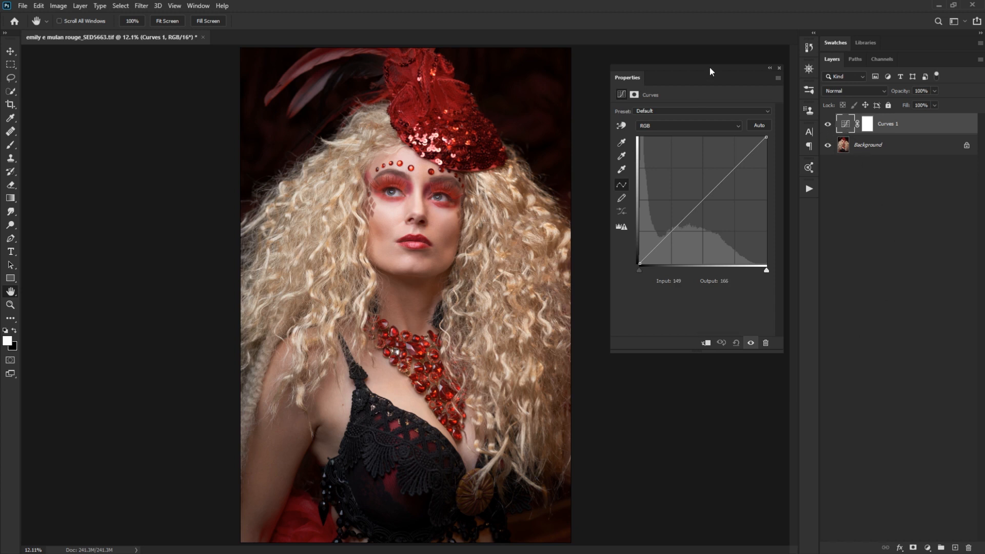
{"action": "left_click_drag", "start_coordinate": [710, 68], "coordinate": [676, 100]}
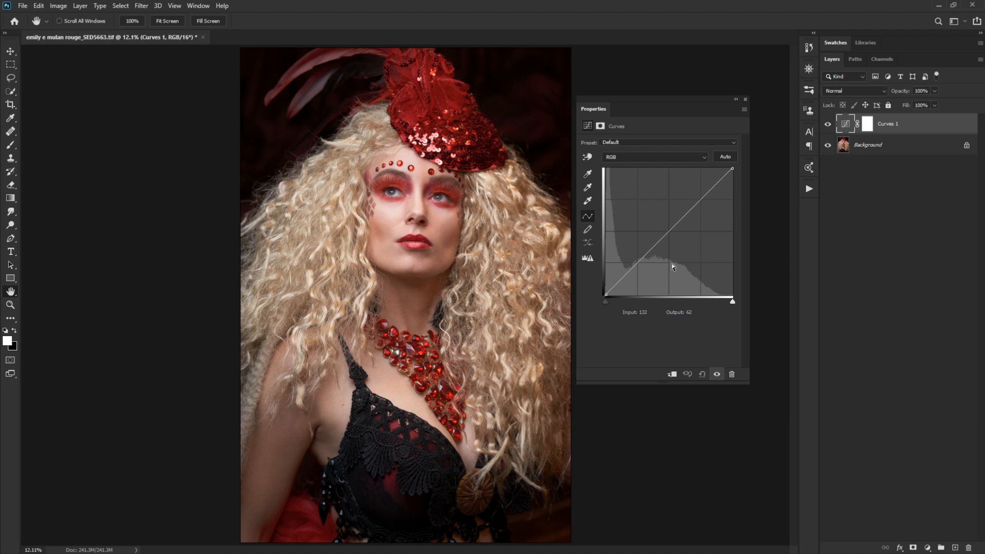
{"action": "left_click", "coordinate": [588, 157]}
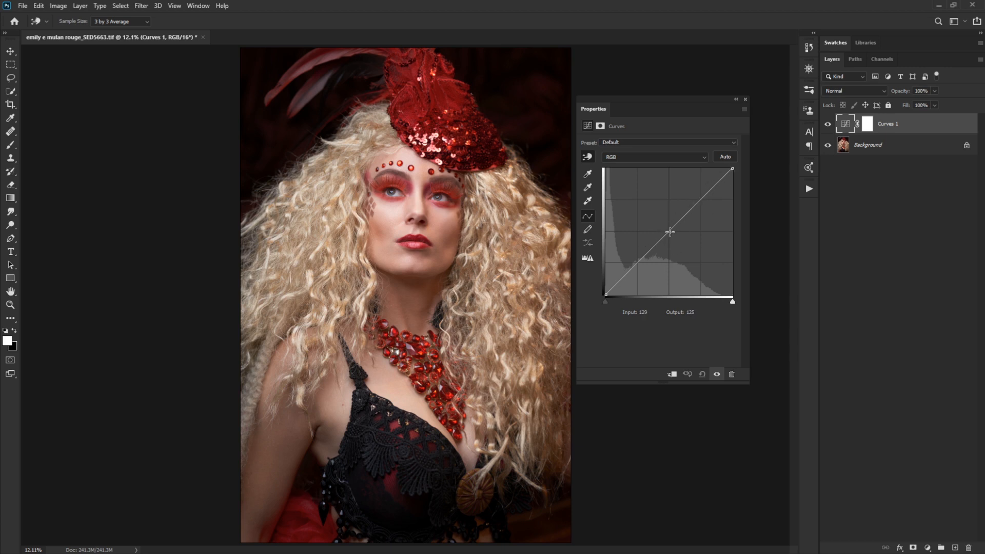
Try darkening and brightening the midtones with an RGB curve midpoint at output 103 and 159, and return it to 126
{"action": "left_click_drag", "start_coordinate": [667, 231], "coordinate": [670, 244]}
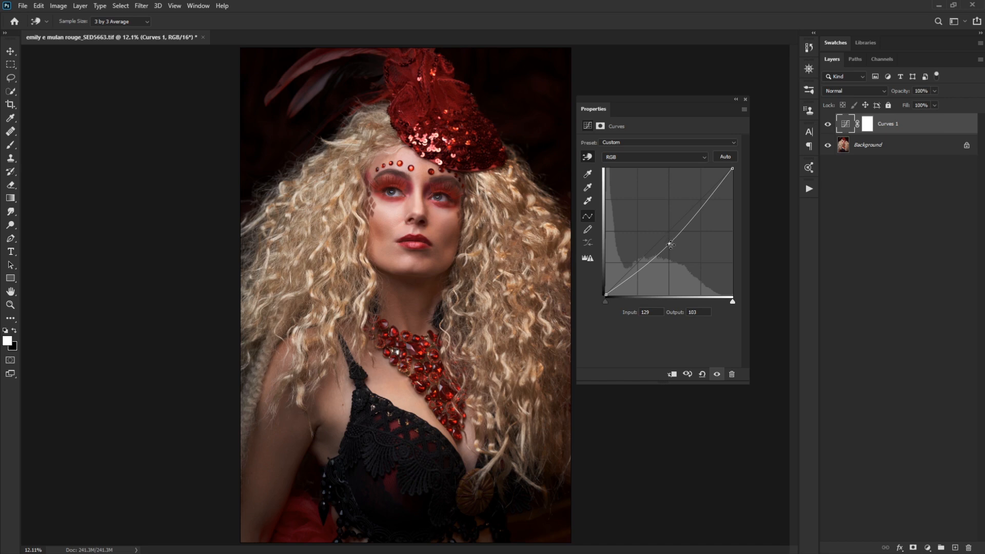
{"action": "left_click_drag", "start_coordinate": [669, 243], "coordinate": [668, 216]}
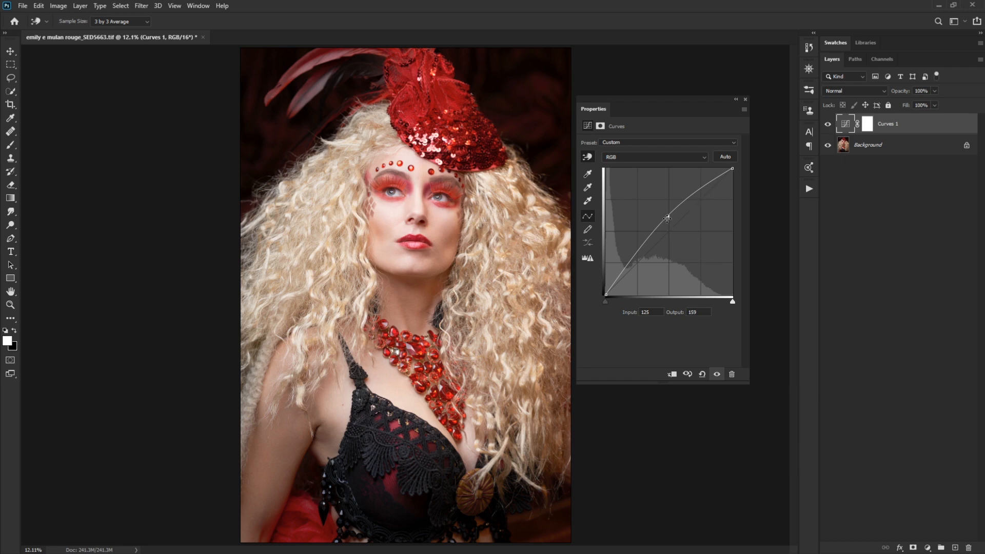
{"action": "left_click_drag", "start_coordinate": [668, 214], "coordinate": [669, 232]}
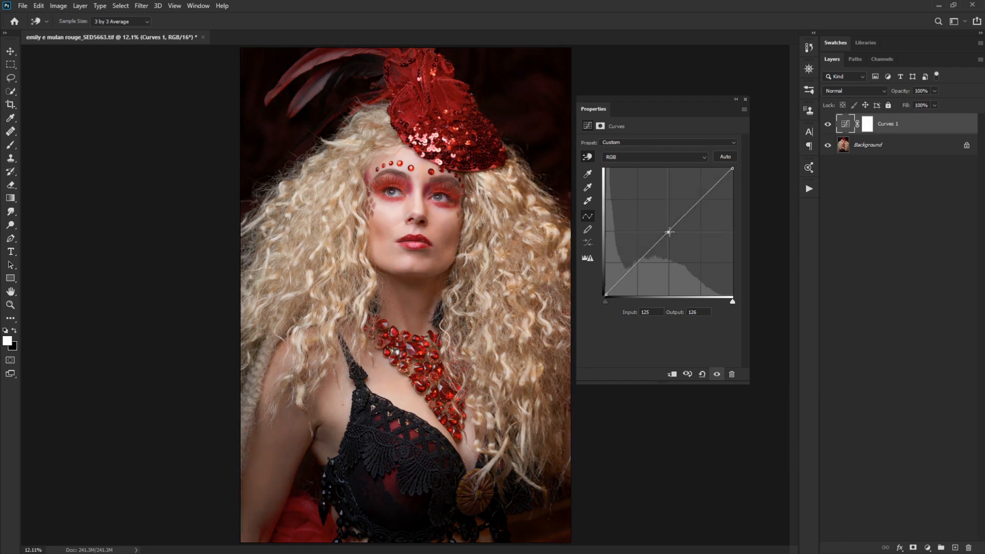
Try anchoring the curve's shadows and highlights while lowering the midpoint to output 111, and reset the curve
{"action": "left_click", "coordinate": [637, 263]}
{"action": "left_click", "coordinate": [699, 199]}
{"action": "mouse_move", "coordinate": [668, 232]}
{"action": "left_mouse_down"}
{"action": "mouse_move", "coordinate": [665, 224]}
{"action": "mouse_move", "coordinate": [669, 239]}
{"action": "left_mouse_up"}
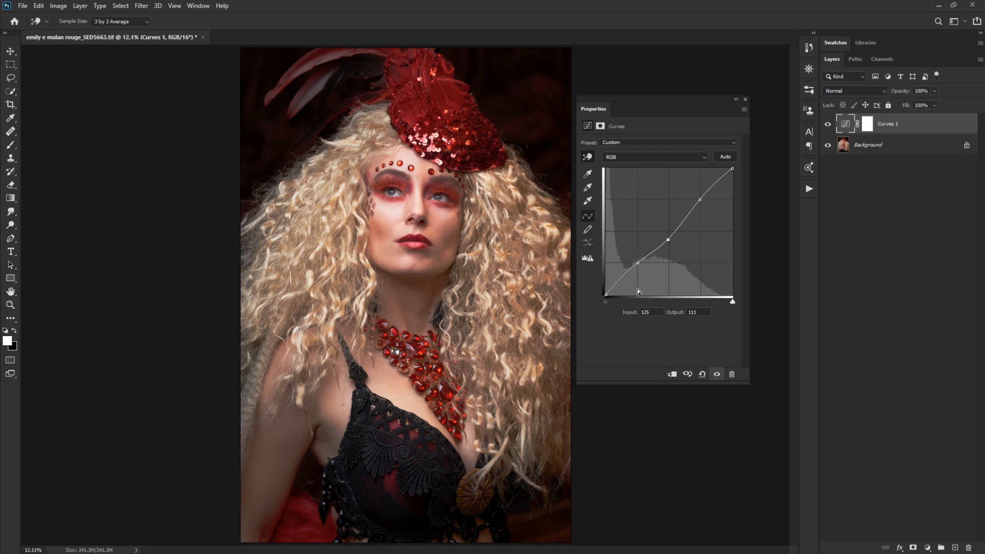
{"action": "left_click_drag", "start_coordinate": [668, 239], "coordinate": [672, 232]}
{"action": "left_click", "coordinate": [702, 375]}
Try flattening the RGB curve to mid-gray by raising the black point to output 133 and lowering the white point to match, and reset it
{"action": "left_click_drag", "start_coordinate": [605, 295], "coordinate": [595, 229]}
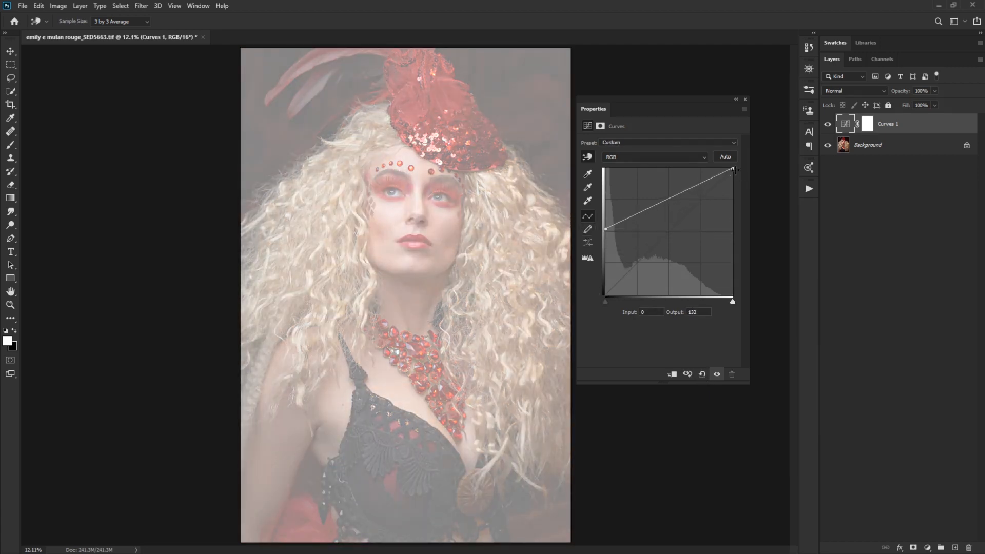
{"action": "left_click_drag", "start_coordinate": [734, 170], "coordinate": [759, 231]}
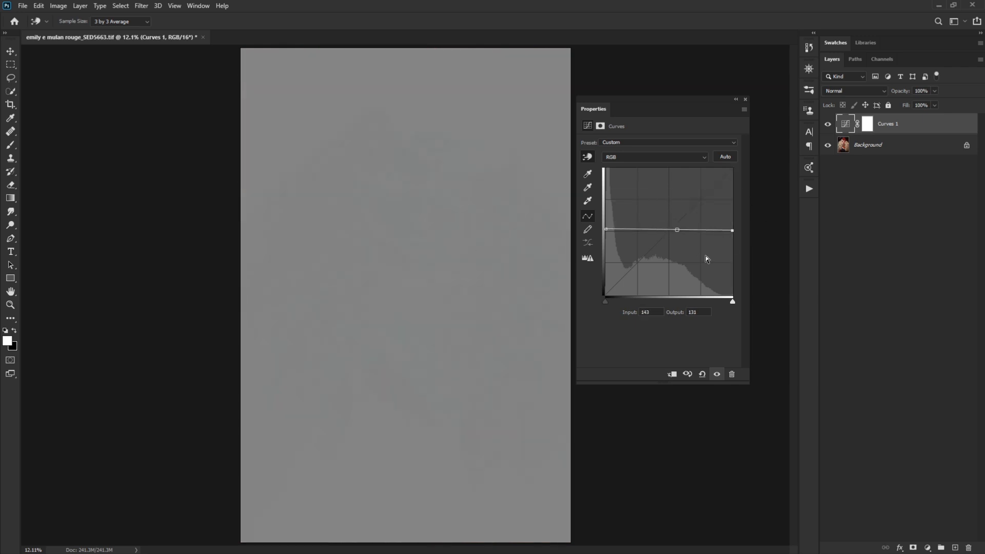
{"action": "left_click", "coordinate": [702, 374]}
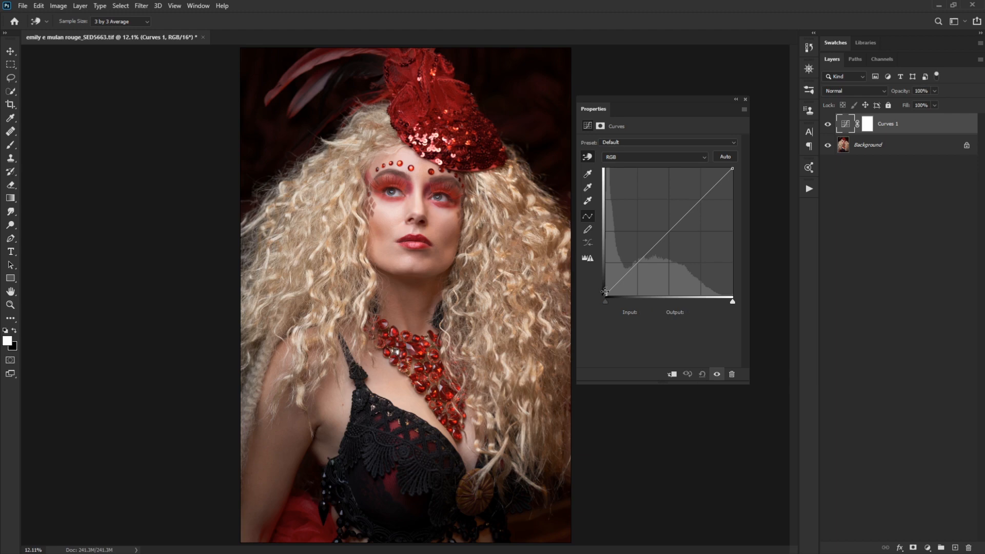
Try inverting the image by setting the curve's black point to output 255 and white point to output 0, and reset it
{"action": "left_click_drag", "start_coordinate": [605, 294], "coordinate": [561, 142]}
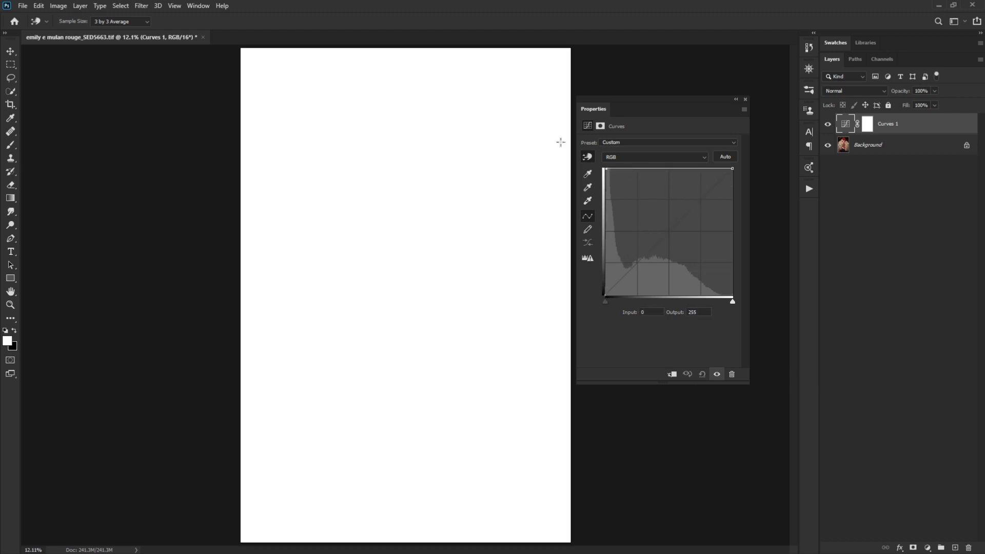
{"action": "left_click_drag", "start_coordinate": [732, 171], "coordinate": [780, 325]}
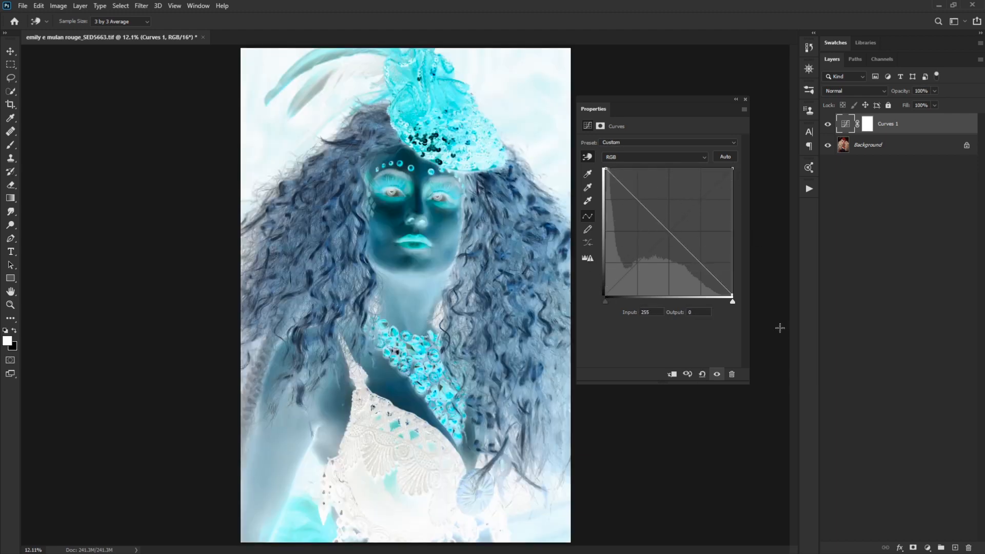
{"action": "left_click", "coordinate": [702, 374]}
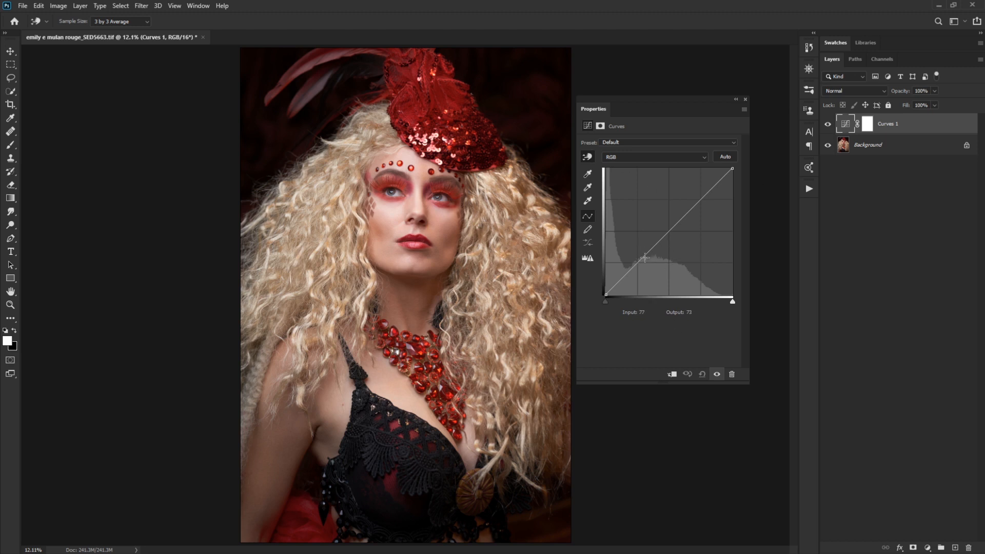
Try a contrast S-curve with points at input 84, output 70 and input 181, output 186, soften it, and reset the curve
{"action": "left_click_drag", "start_coordinate": [645, 255], "coordinate": [647, 259]}
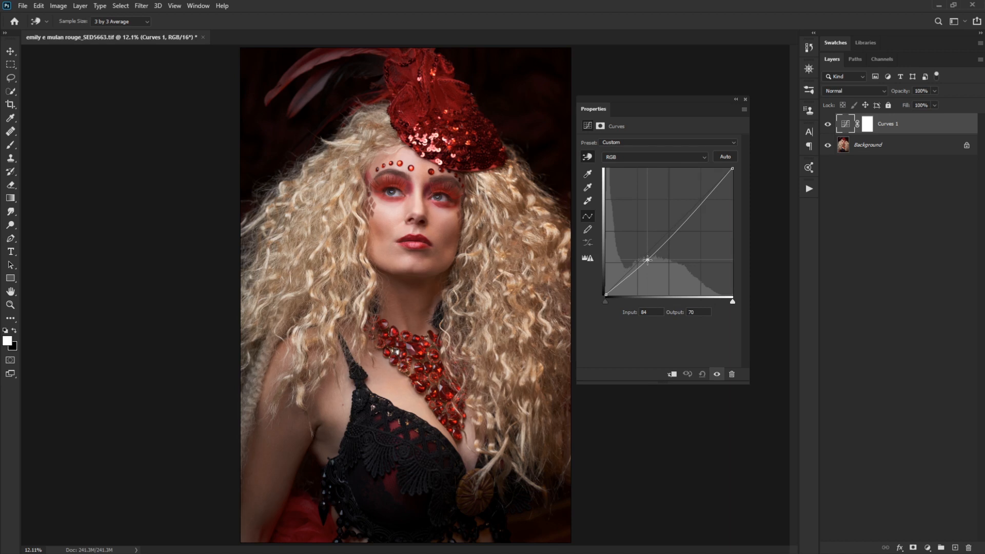
{"action": "left_click_drag", "start_coordinate": [694, 209], "coordinate": [696, 203]}
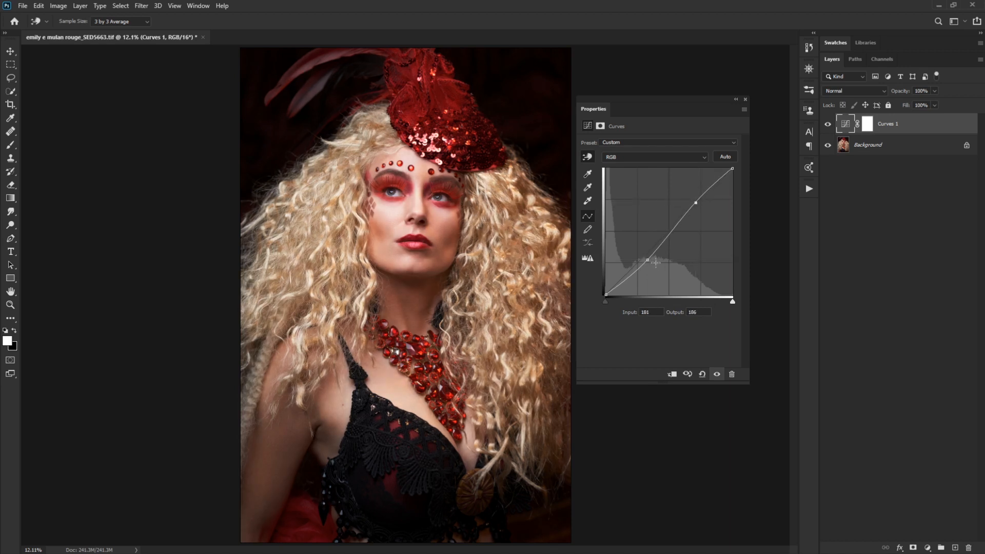
{"action": "left_click_drag", "start_coordinate": [647, 258], "coordinate": [646, 259]}
{"action": "left_click_drag", "start_coordinate": [696, 203], "coordinate": [693, 203]}
{"action": "left_click", "coordinate": [645, 259]}
{"action": "left_click_drag", "start_coordinate": [644, 259], "coordinate": [642, 258]}
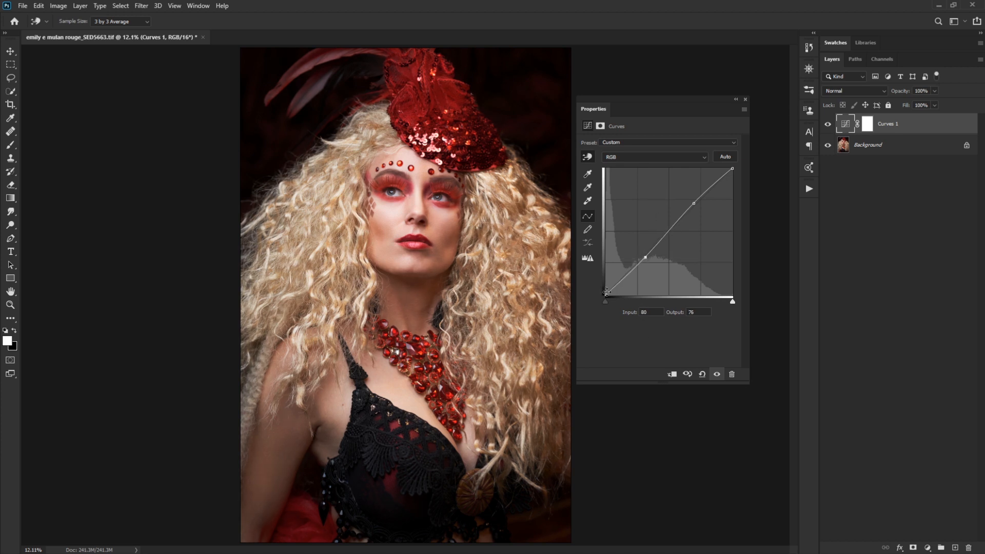
{"action": "left_click", "coordinate": [701, 376]}
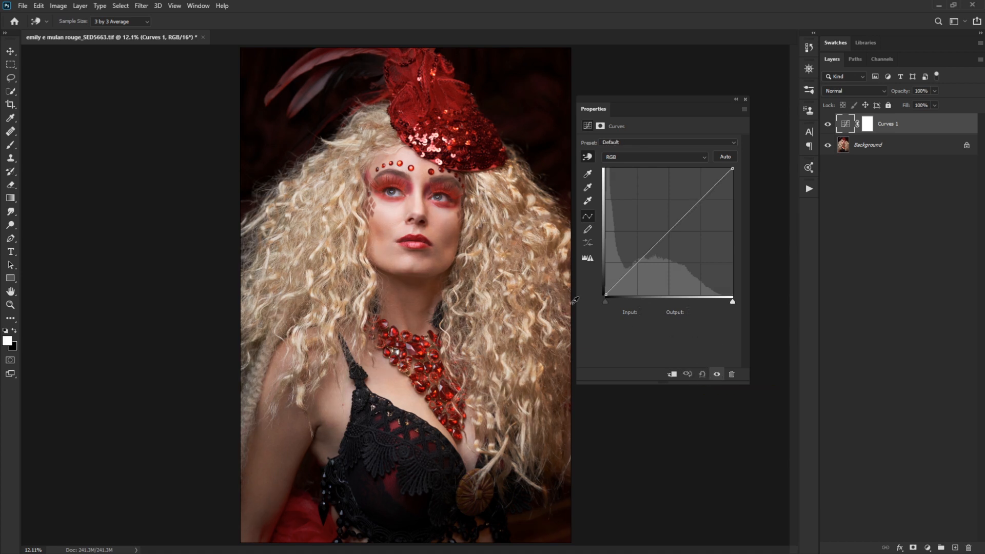
Raise the RGB curve's black point to output 15 at input 0, and move the curve settings clear of the image
{"action": "left_click_drag", "start_coordinate": [606, 295], "coordinate": [597, 289]}
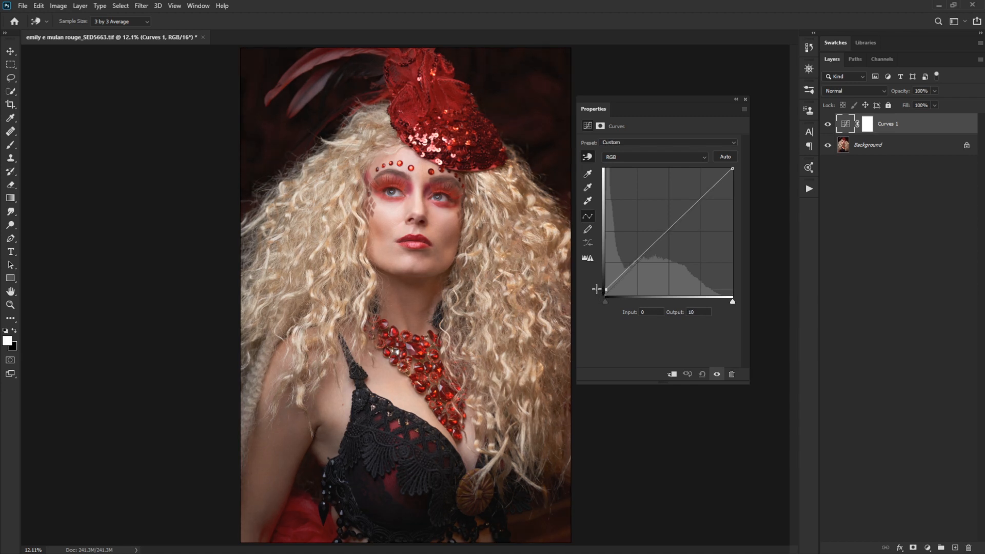
{"action": "key", "text": "Up"}
{"action": "left_click_drag", "start_coordinate": [605, 290], "coordinate": [553, 288]}
{"action": "left_click_drag", "start_coordinate": [677, 98], "coordinate": [711, 52]}
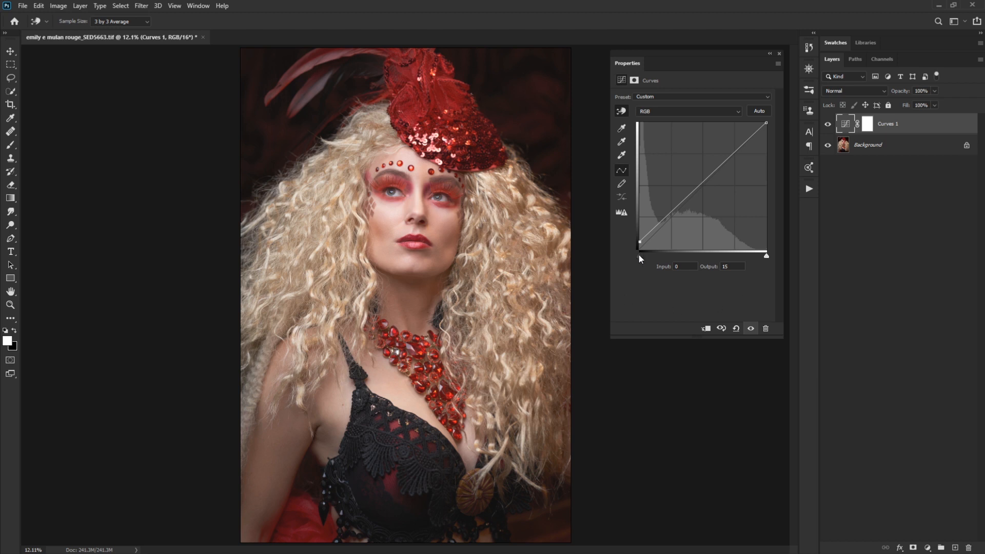
Try moving the RGB curve's black input slider to 13 and 53, and return it to 0
{"action": "left_click_drag", "start_coordinate": [640, 258], "coordinate": [646, 263]}
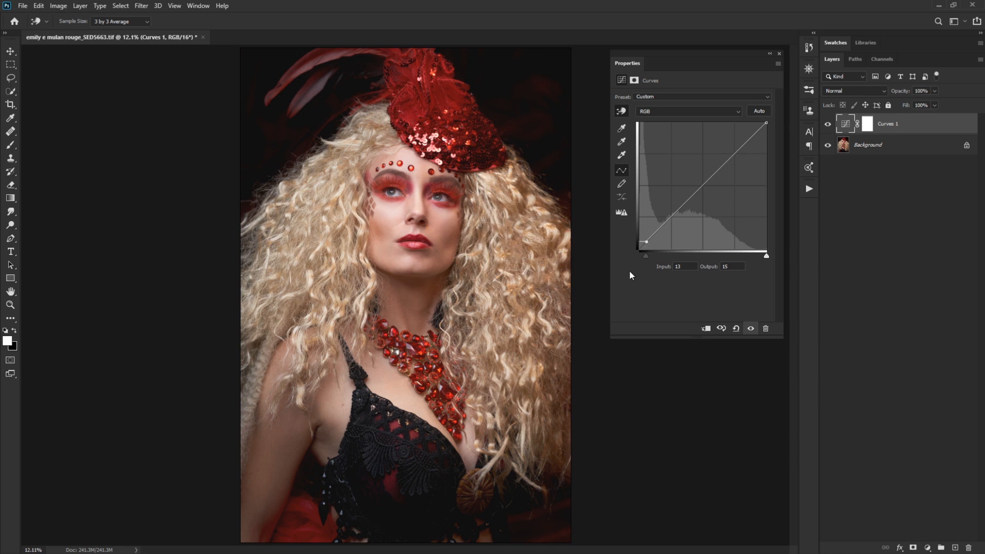
{"action": "left_click_drag", "start_coordinate": [648, 258], "coordinate": [666, 258]}
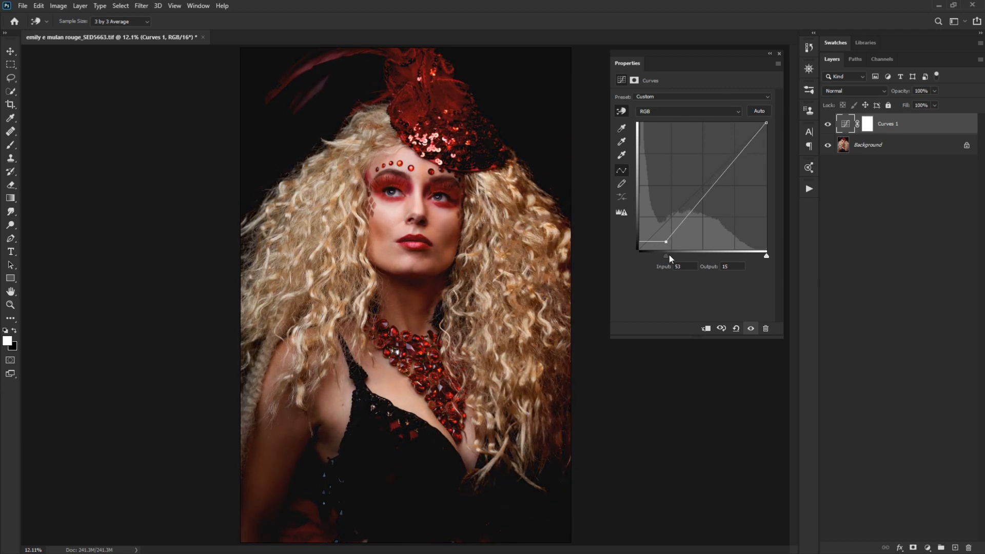
{"action": "left_click_drag", "start_coordinate": [666, 257], "coordinate": [632, 261]}
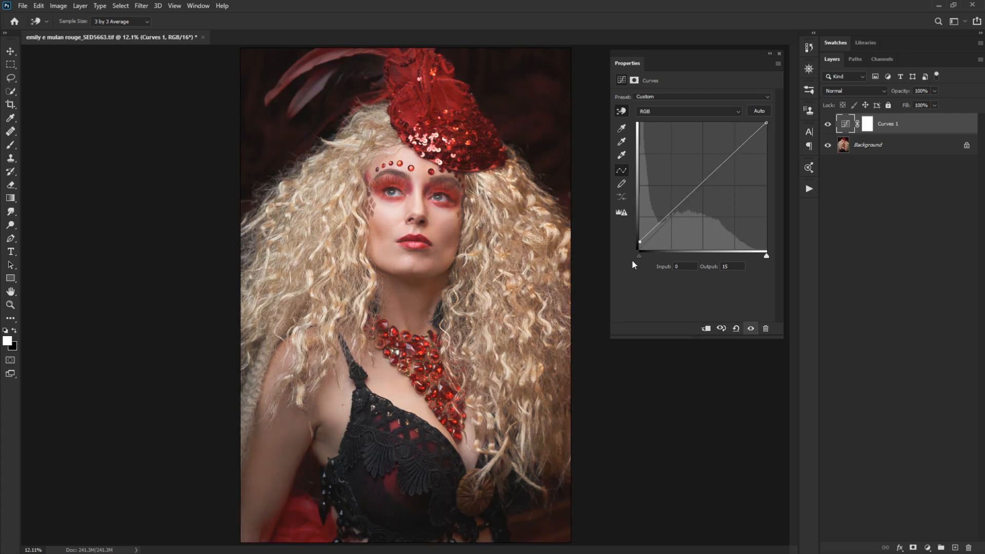
Try lowering the RGB curve's white input slider to 204 and further to blow out highlights, and return it to 255
{"action": "left_click_drag", "start_coordinate": [765, 256], "coordinate": [740, 256]}
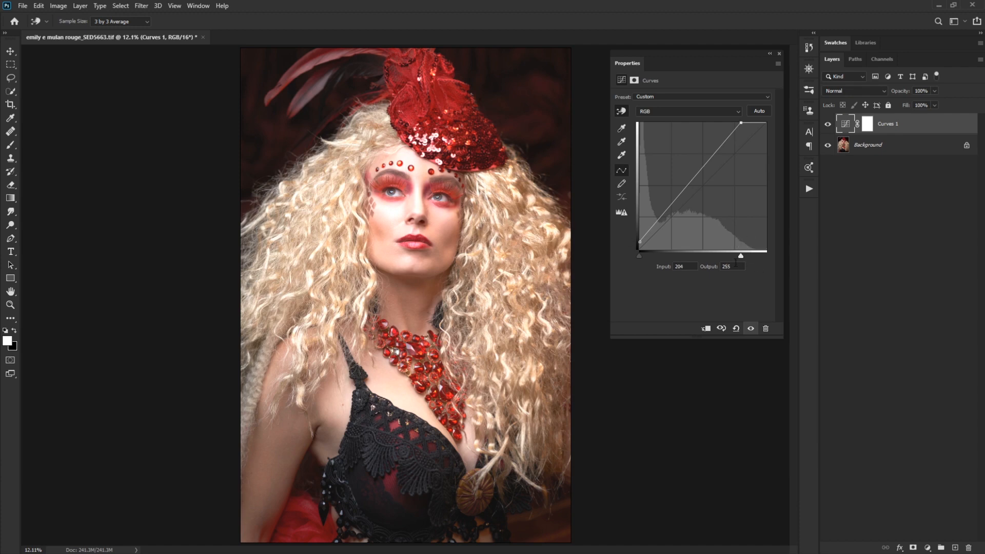
{"action": "left_click_drag", "start_coordinate": [741, 257], "coordinate": [722, 259]}
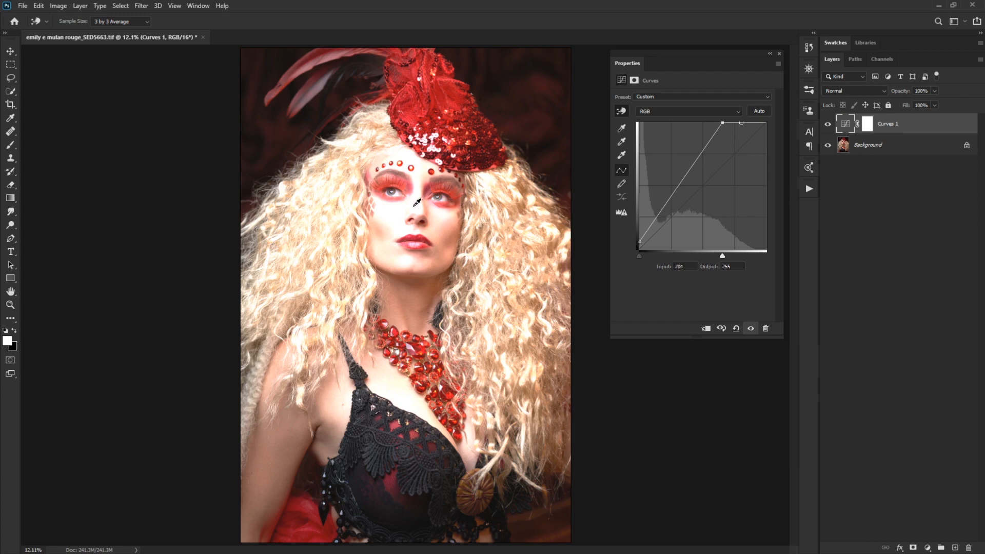
{"action": "left_click_drag", "start_coordinate": [721, 257], "coordinate": [787, 256]}
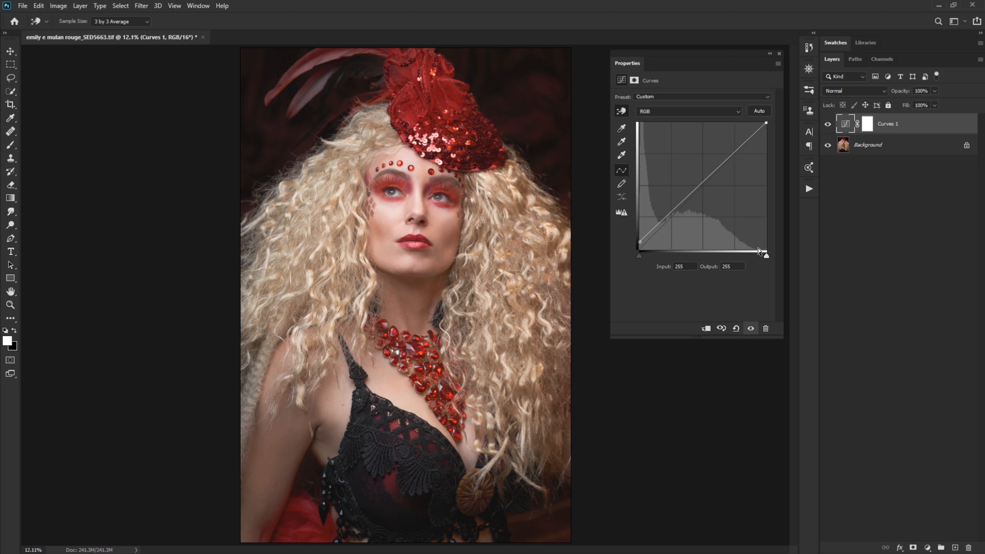
Preview highlight clipping with the RGB curve's white input slider at 245, and return it to 255
{"action": "mouse_move", "coordinate": [765, 255]}
{"action": "left_mouse_down"}
{"action": "mouse_move", "coordinate": [757, 256]}
{"action": "mouse_move", "coordinate": [768, 264]}
{"action": "left_mouse_up"}
{"action": "left_click", "coordinate": [766, 256], "text": "alt"}
{"action": "mouse_move", "coordinate": [768, 259]}
{"action": "left_mouse_down"}
{"action": "mouse_move", "coordinate": [749, 260]}
{"action": "mouse_move", "coordinate": [762, 262]}
{"action": "left_mouse_up"}
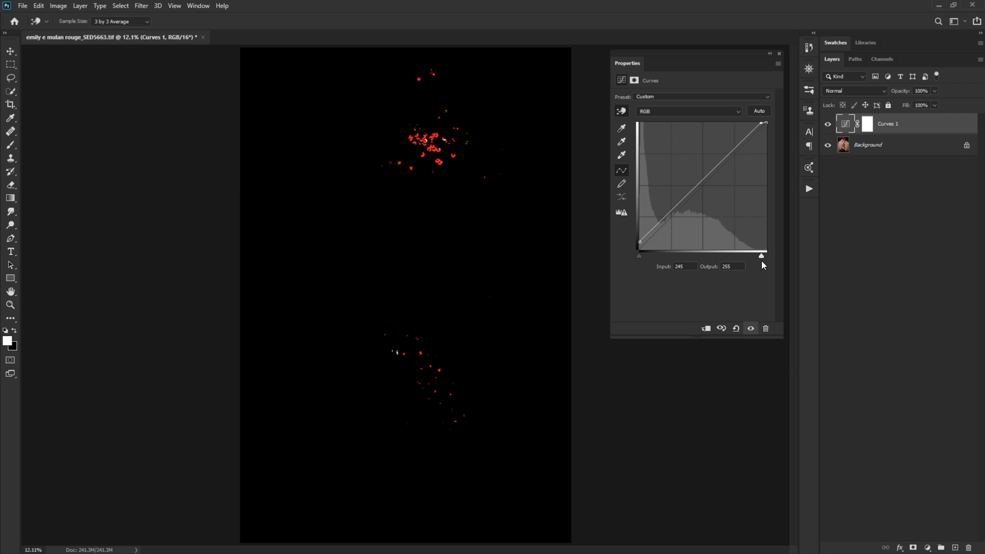
{"action": "left_click_drag", "start_coordinate": [762, 263], "coordinate": [773, 260]}
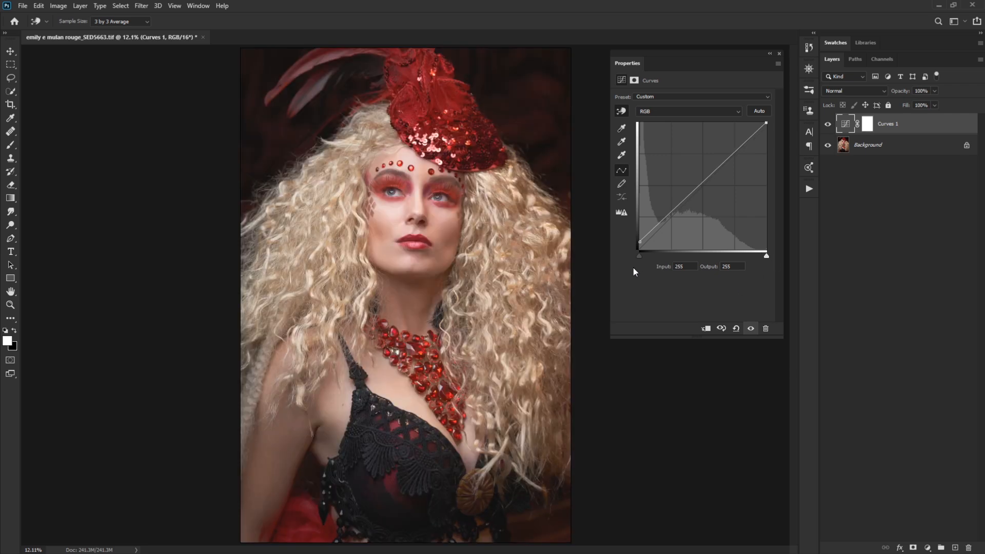
Compare the portrait with the raised RGB black point against its previous state
{"action": "left_click_drag", "start_coordinate": [639, 257], "coordinate": [635, 260]}
{"action": "left_click", "coordinate": [721, 328]}
{"action": "left_click", "coordinate": [721, 329]}
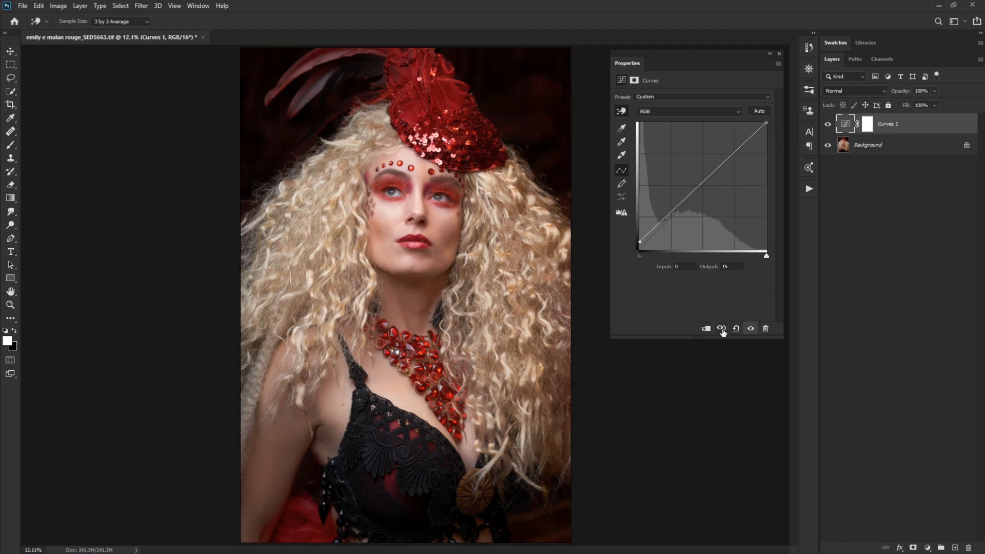
{"action": "left_click", "coordinate": [722, 330]}
{"action": "left_click", "coordinate": [721, 330]}
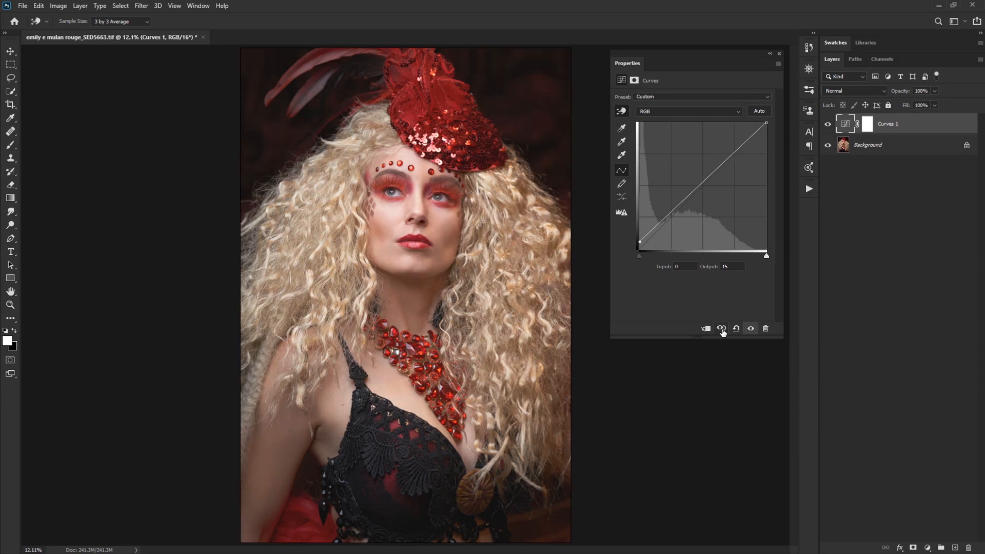
Apply automatic curve correction, and shape the Red curve into an S with lowered shadows and a highlight point at input 170, output 182
{"action": "left_click", "coordinate": [759, 112]}
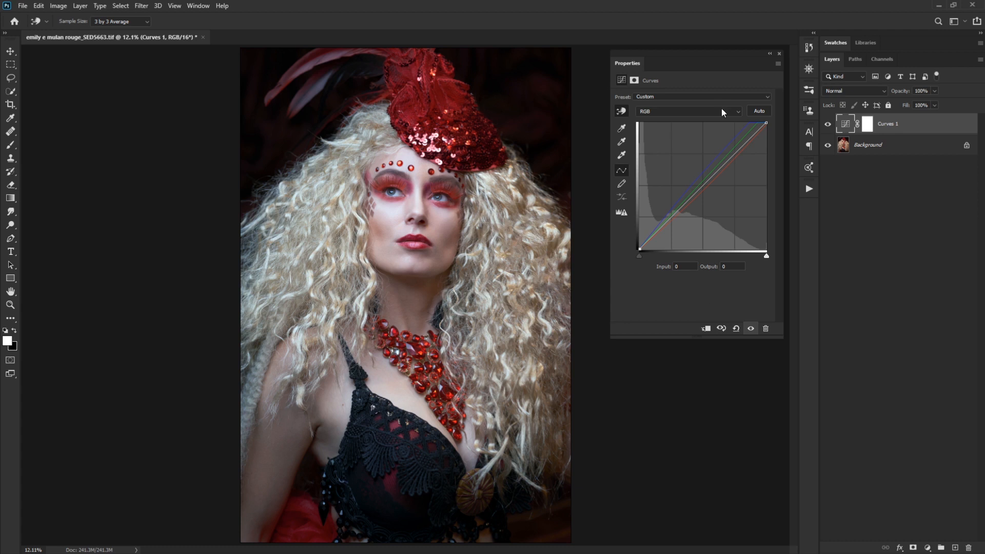
{"action": "left_click", "coordinate": [739, 112]}
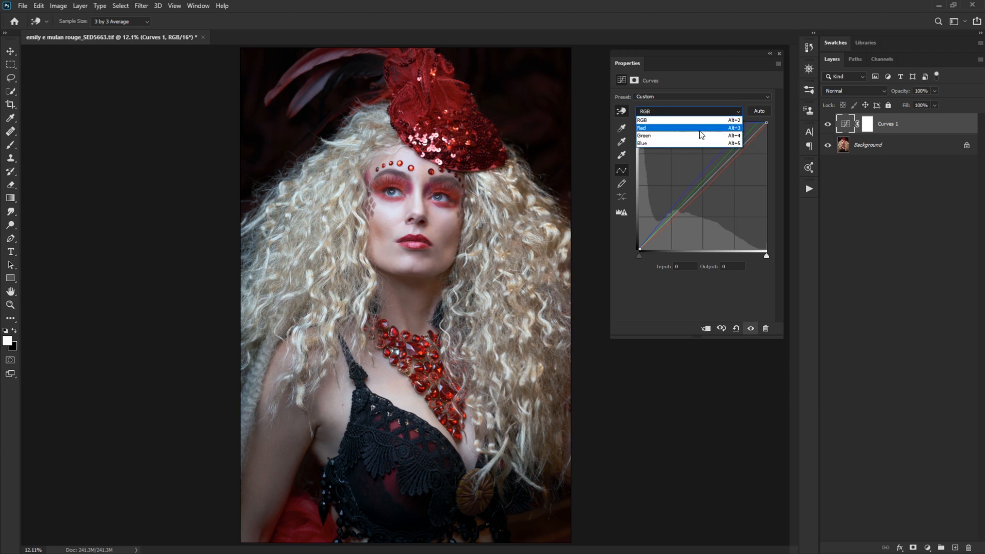
{"action": "left_click", "coordinate": [699, 129]}
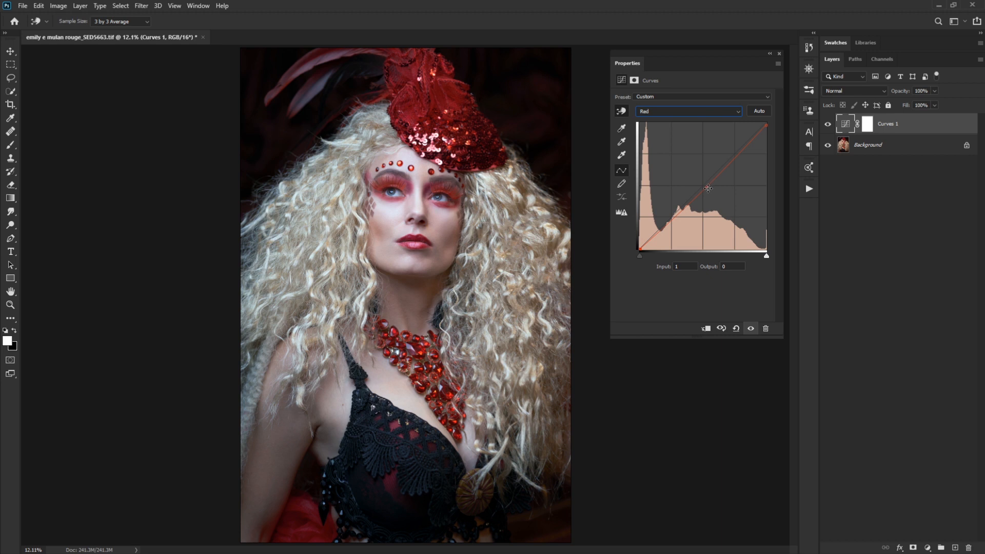
{"action": "left_click_drag", "start_coordinate": [708, 188], "coordinate": [681, 222]}
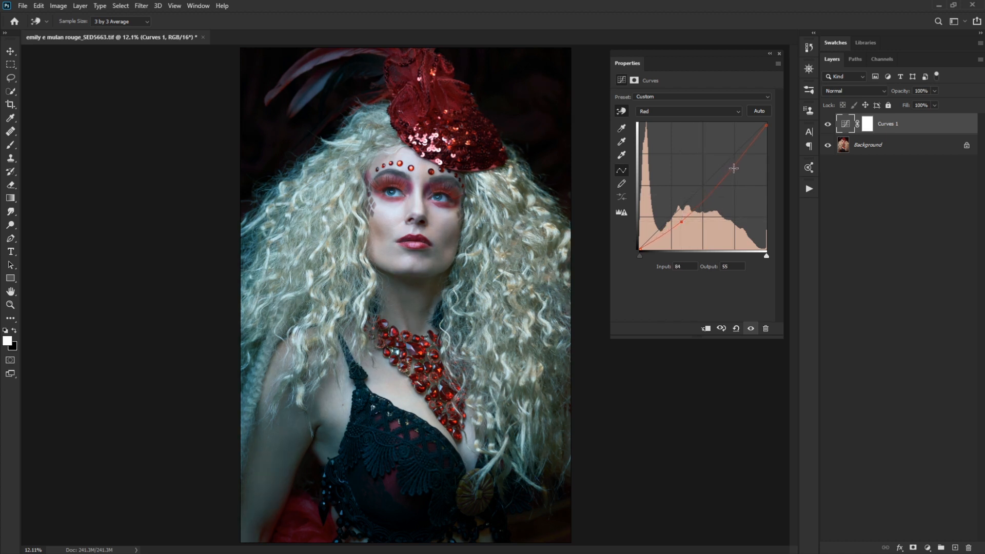
{"action": "left_click_drag", "start_coordinate": [730, 168], "coordinate": [724, 160]}
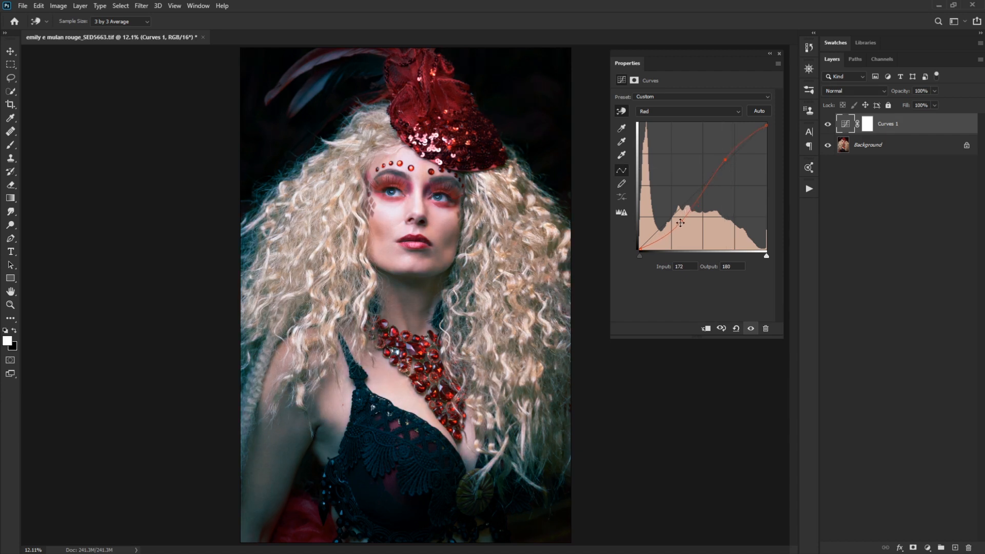
{"action": "left_click_drag", "start_coordinate": [681, 222], "coordinate": [675, 223]}
{"action": "left_click_drag", "start_coordinate": [724, 160], "coordinate": [724, 158]}
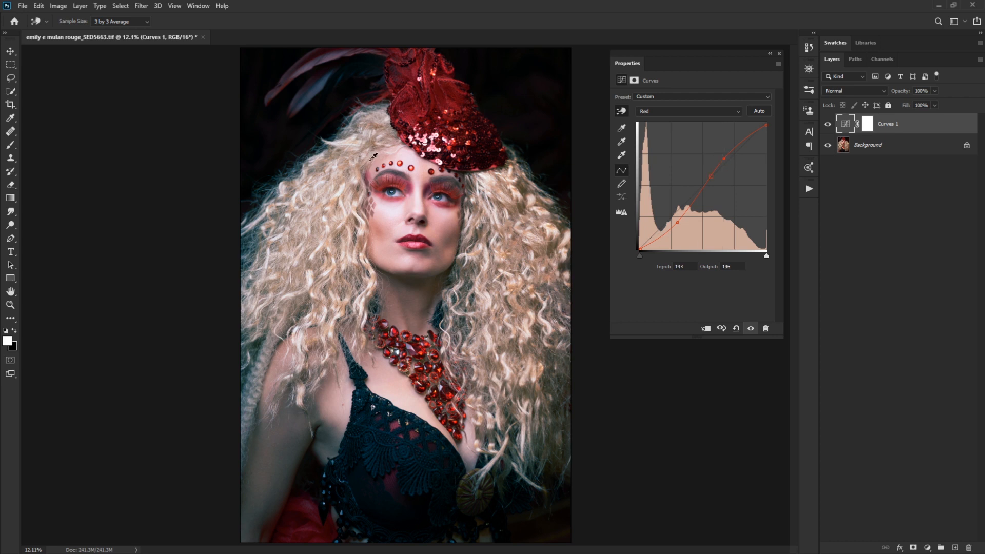
Add a midtone point to the Green curve and move its black point to input 12, output 0
{"action": "left_click", "coordinate": [734, 111]}
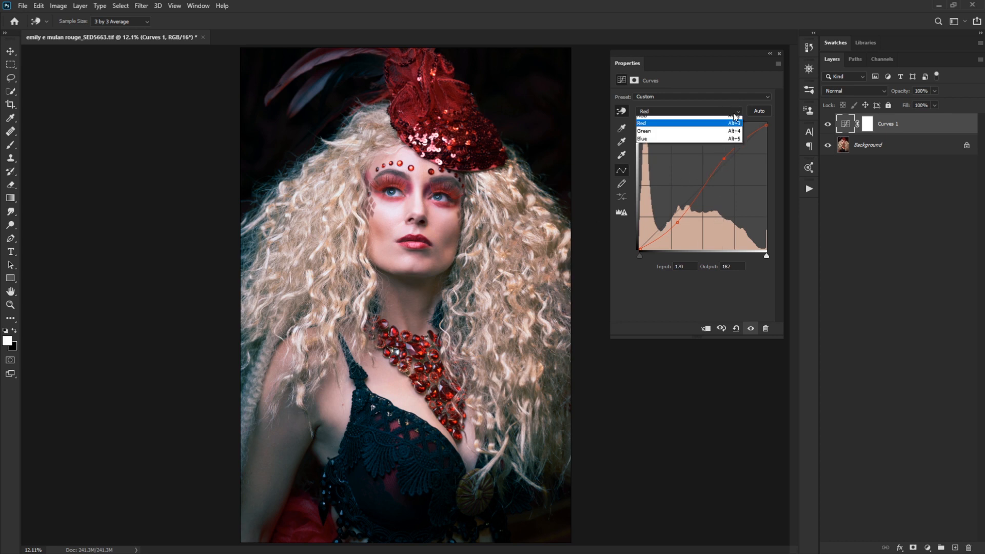
{"action": "left_click", "coordinate": [718, 136]}
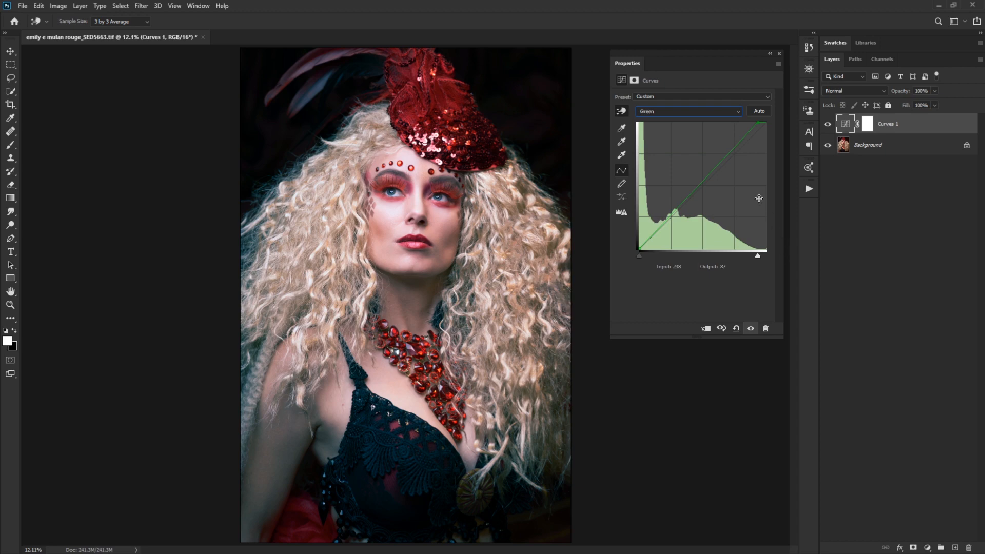
{"action": "mouse_move", "coordinate": [700, 188]}
{"action": "left_mouse_down"}
{"action": "mouse_move", "coordinate": [705, 195]}
{"action": "mouse_move", "coordinate": [702, 186]}
{"action": "left_mouse_up"}
{"action": "left_click_drag", "start_coordinate": [639, 250], "coordinate": [645, 251]}
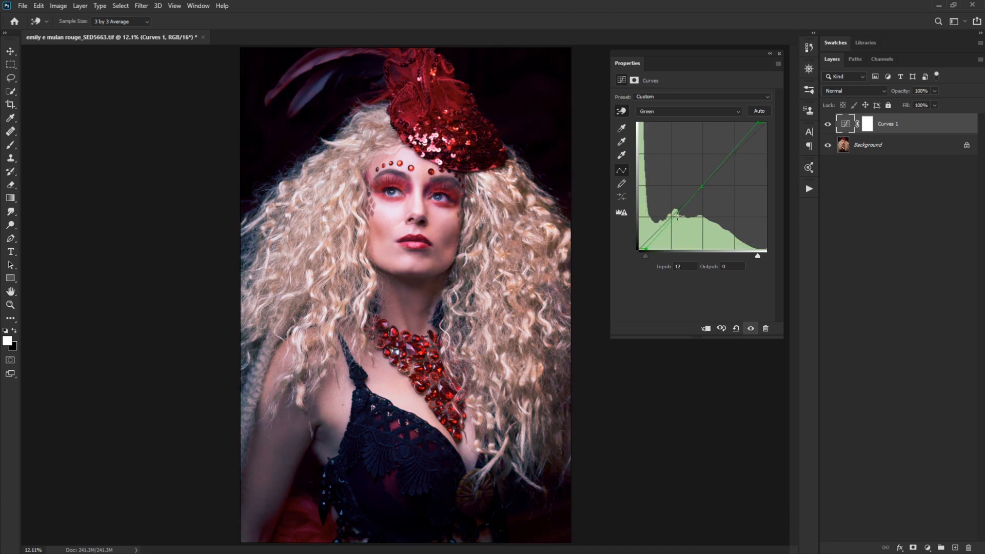
Add a Blue curve midtone point at input 119, output 141, and reset all curve adjustments to default
{"action": "left_click", "coordinate": [735, 112]}
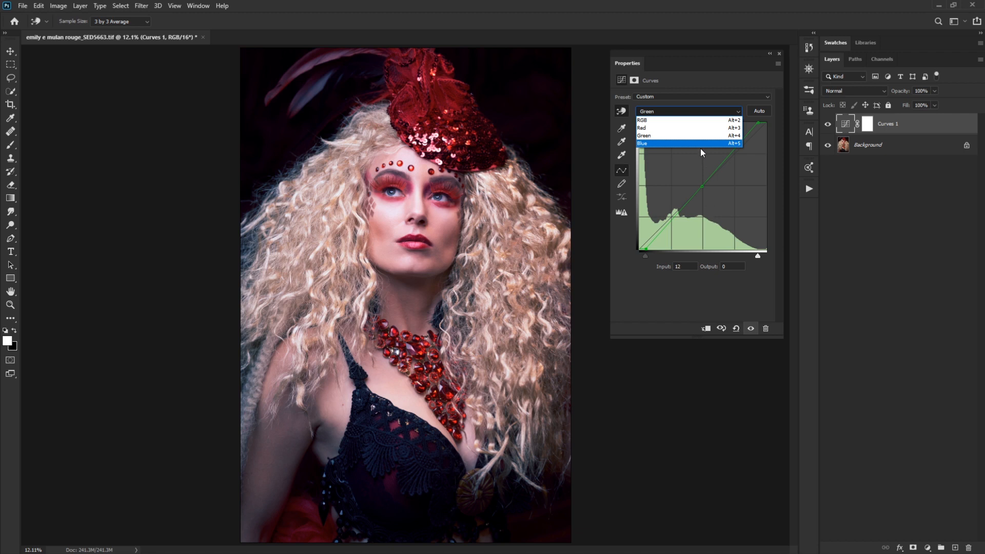
{"action": "left_click", "coordinate": [705, 144]}
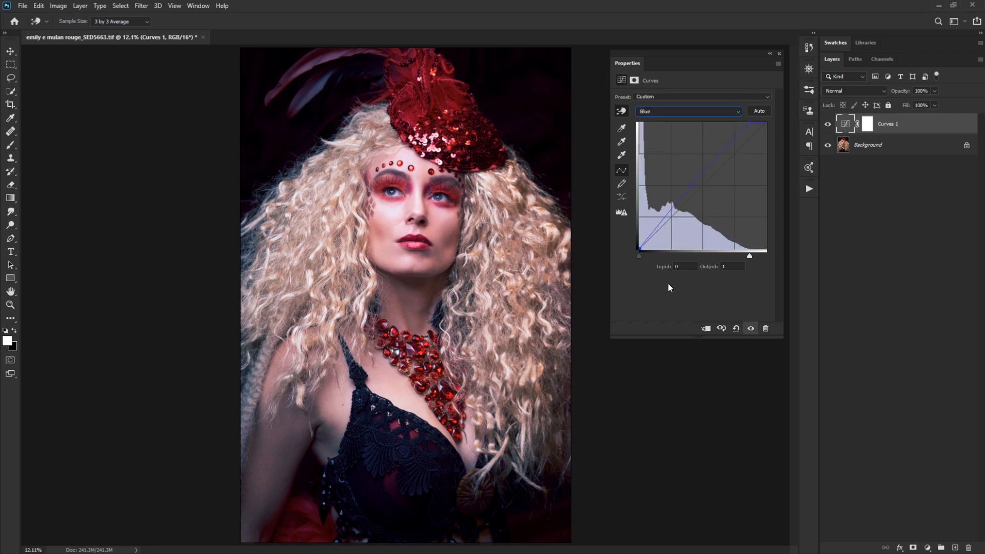
{"action": "left_click_drag", "start_coordinate": [691, 185], "coordinate": [698, 179]}
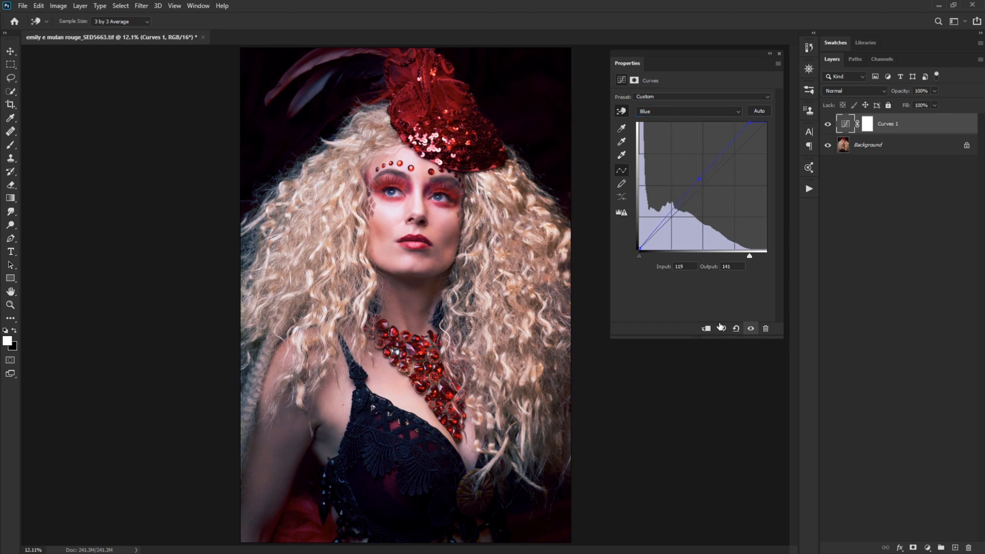
{"action": "left_click", "coordinate": [735, 328]}
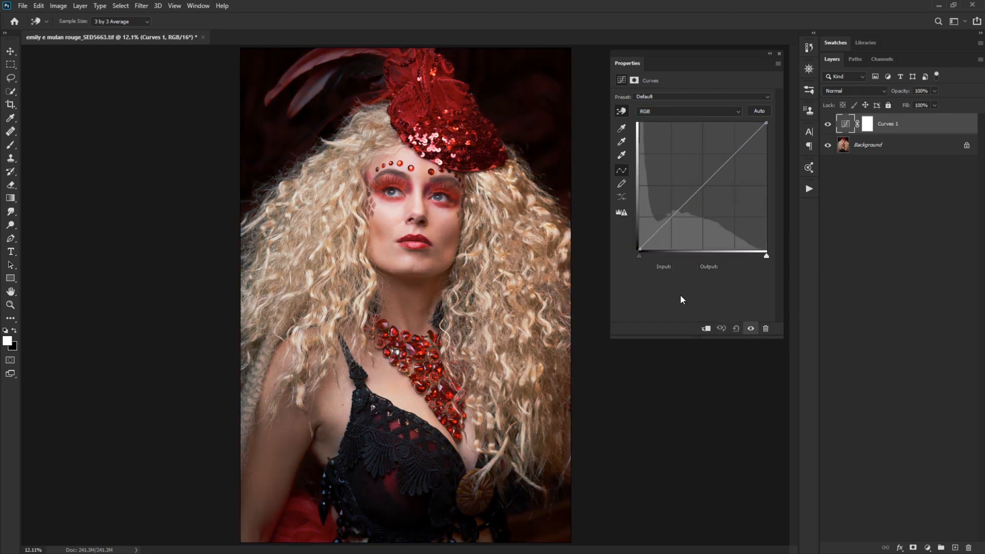
Open the Auto Color Correction Options for the curves, turn off Snap Neutral Midtones, and move the dialog clear of the curve graph
{"action": "left_click", "coordinate": [762, 112], "text": "alt"}
{"action": "left_click_drag", "start_coordinate": [802, 242], "coordinate": [662, 226]}
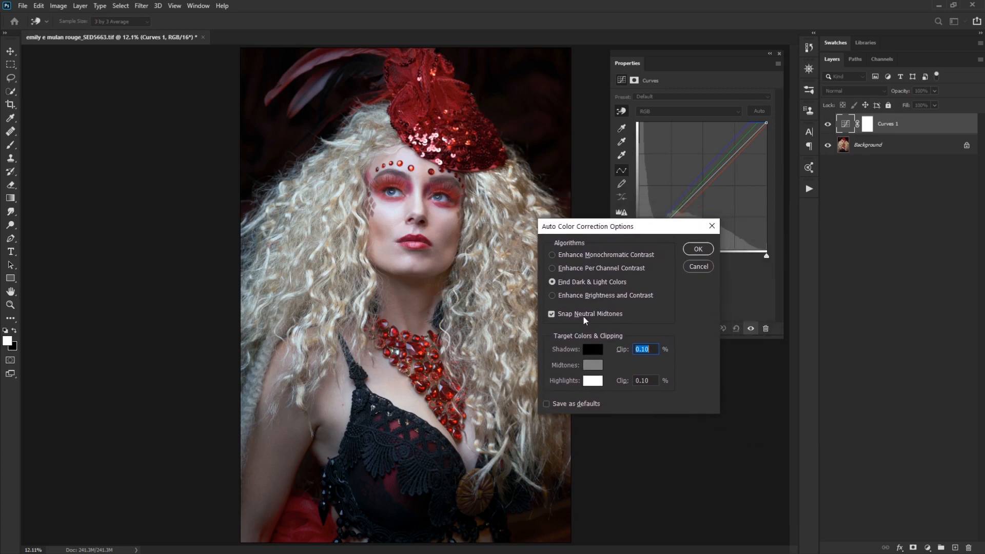
{"action": "left_click", "coordinate": [563, 315]}
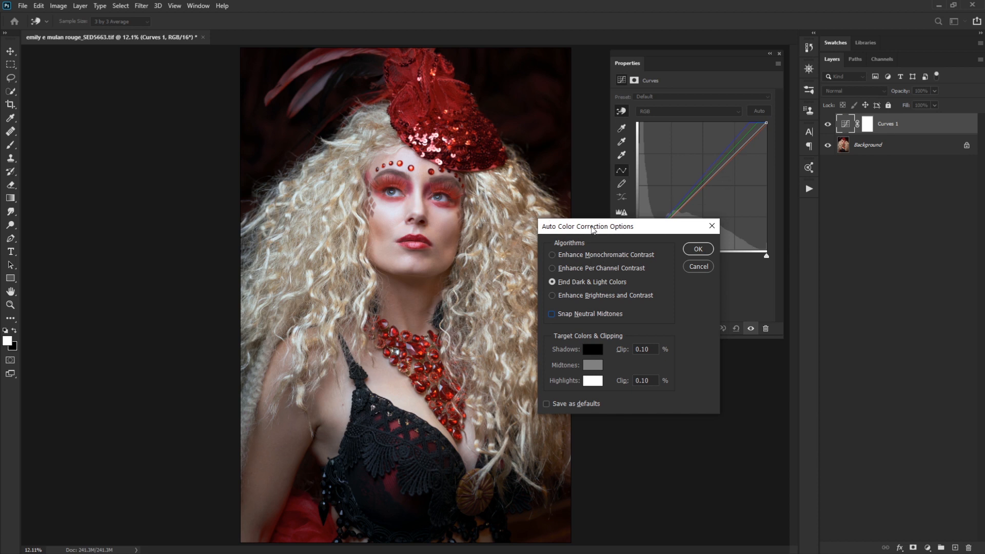
{"action": "left_click_drag", "start_coordinate": [592, 229], "coordinate": [593, 258]}
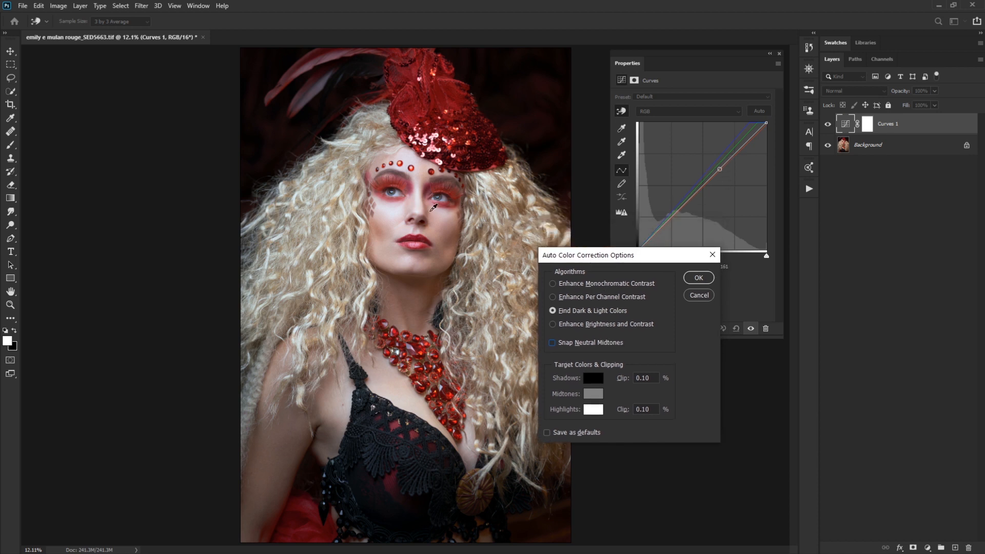
Try the Monochromatic Contrast, Per Channel Contrast, and Brightness and Contrast algorithms, and apply Find Dark & Light Colors
{"action": "left_click", "coordinate": [582, 284]}
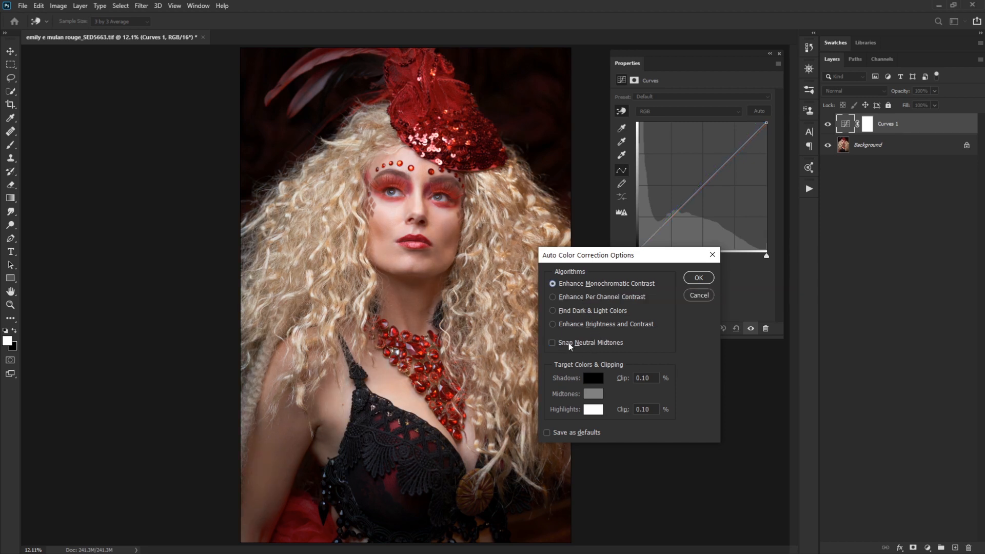
{"action": "left_click", "coordinate": [599, 296]}
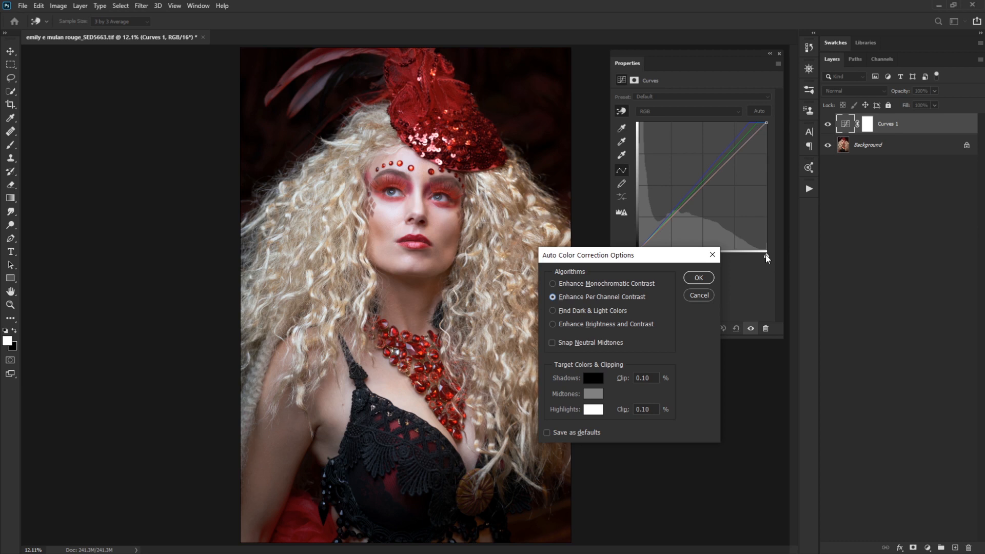
{"action": "left_click_drag", "start_coordinate": [695, 261], "coordinate": [701, 308]}
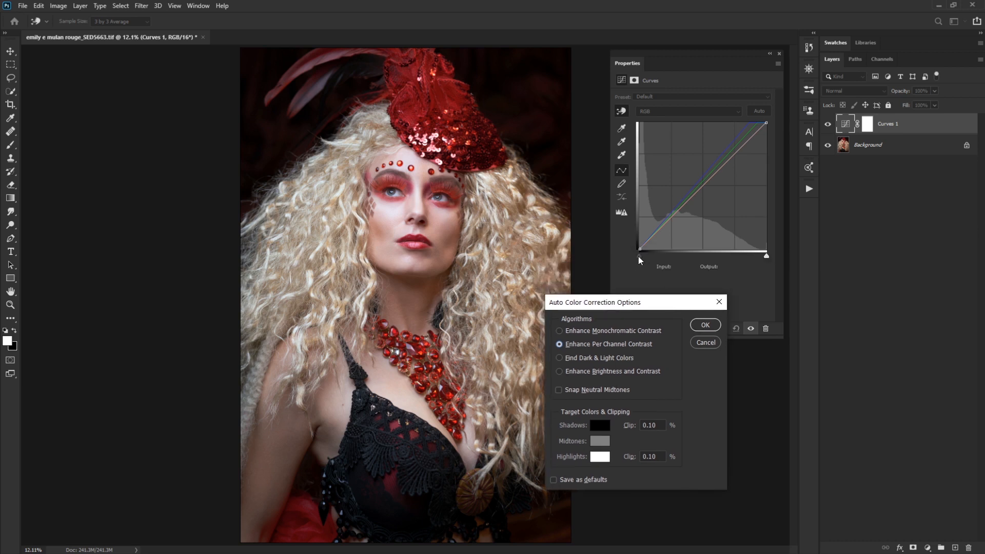
{"action": "left_click", "coordinate": [606, 358]}
{"action": "left_click", "coordinate": [598, 370]}
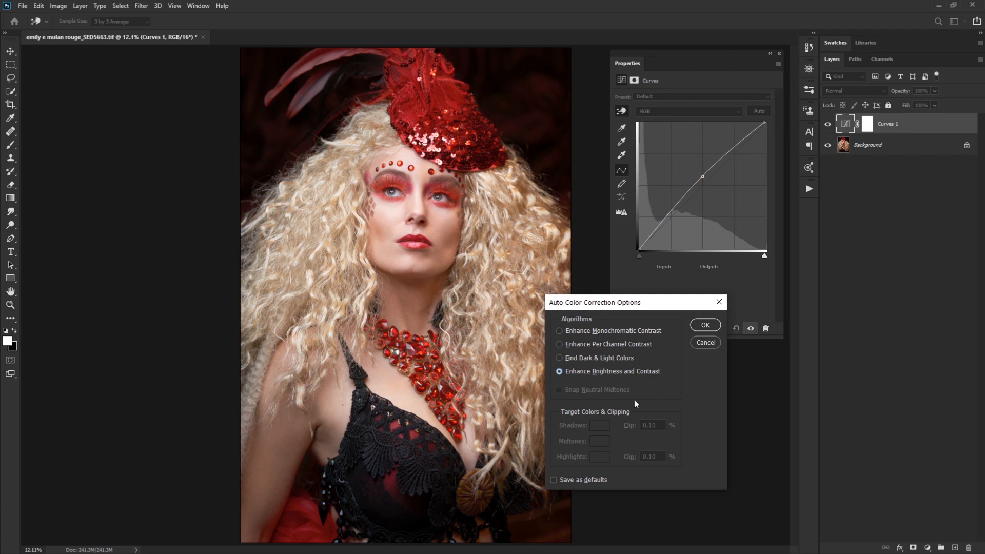
{"action": "left_click", "coordinate": [620, 360]}
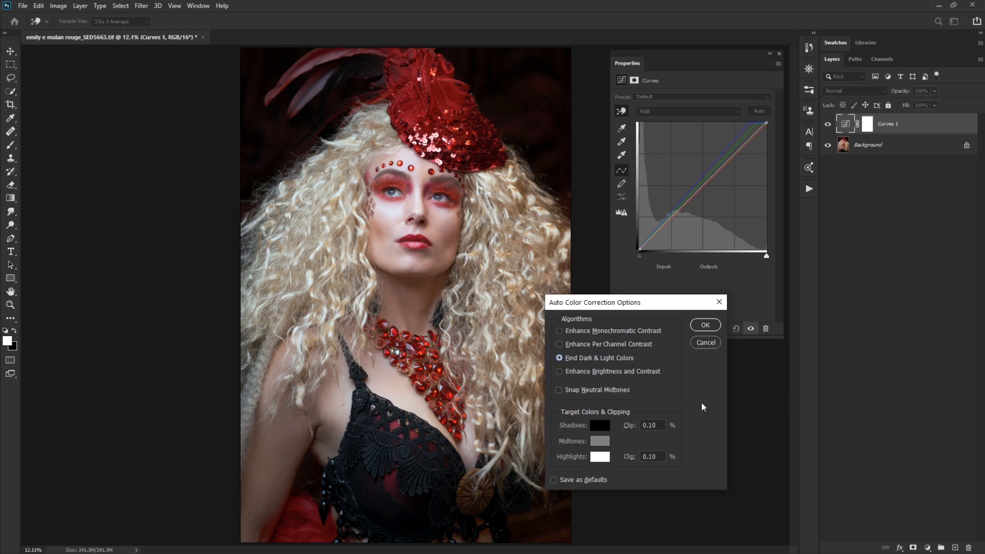
{"action": "left_click", "coordinate": [706, 326]}
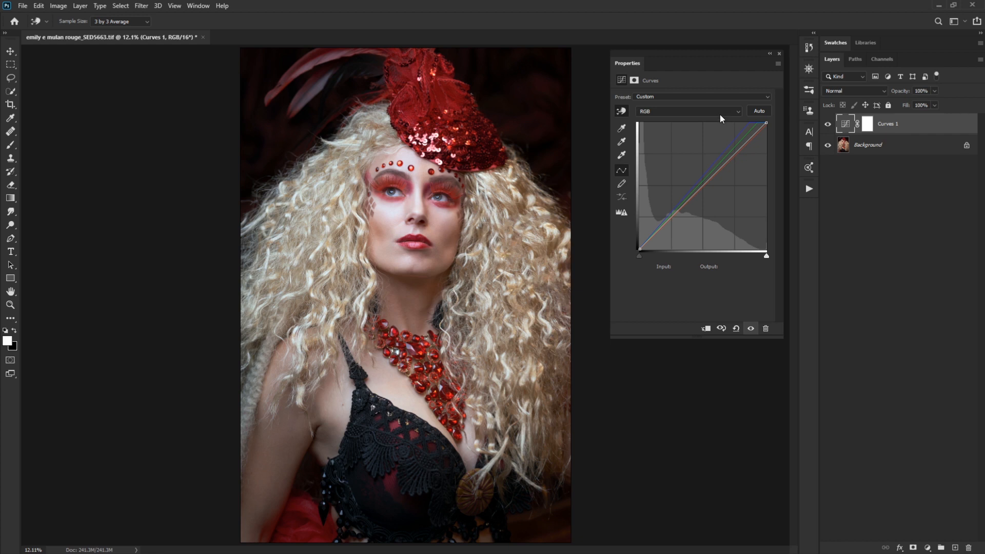
Raise the RGB curve's black point to output 10, and lift its midtones to output 192 at input 89
{"action": "left_click", "coordinate": [691, 110]}
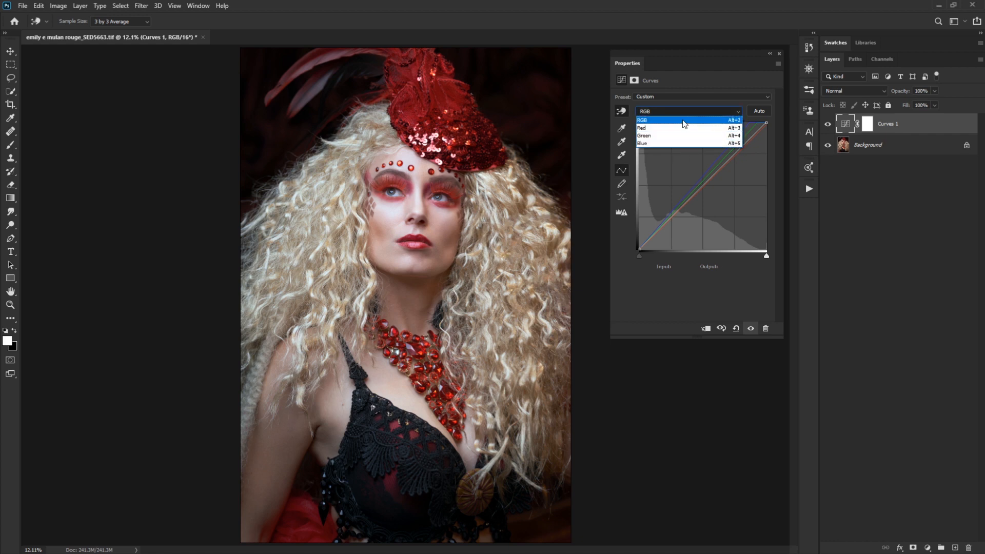
{"action": "left_click", "coordinate": [683, 120]}
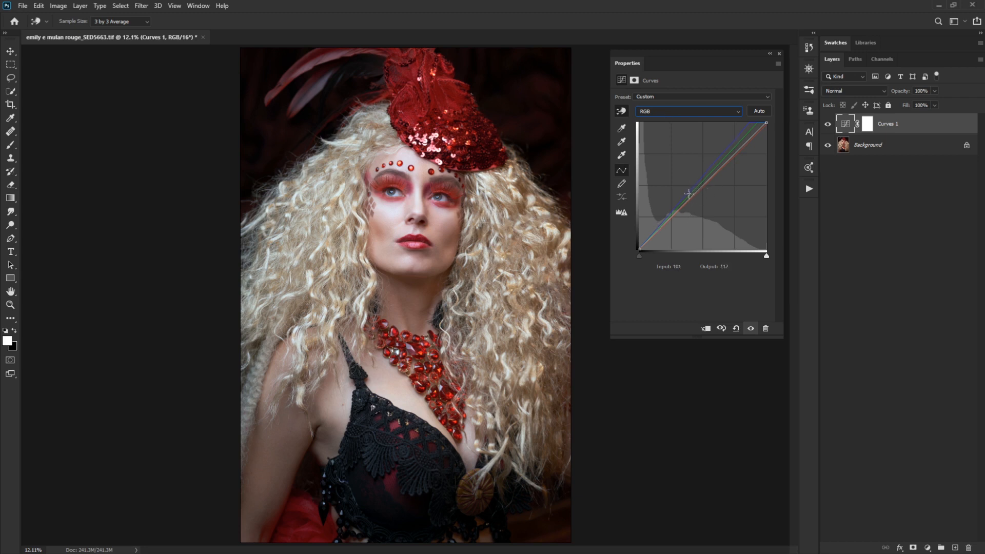
{"action": "left_click_drag", "start_coordinate": [640, 250], "coordinate": [632, 242]}
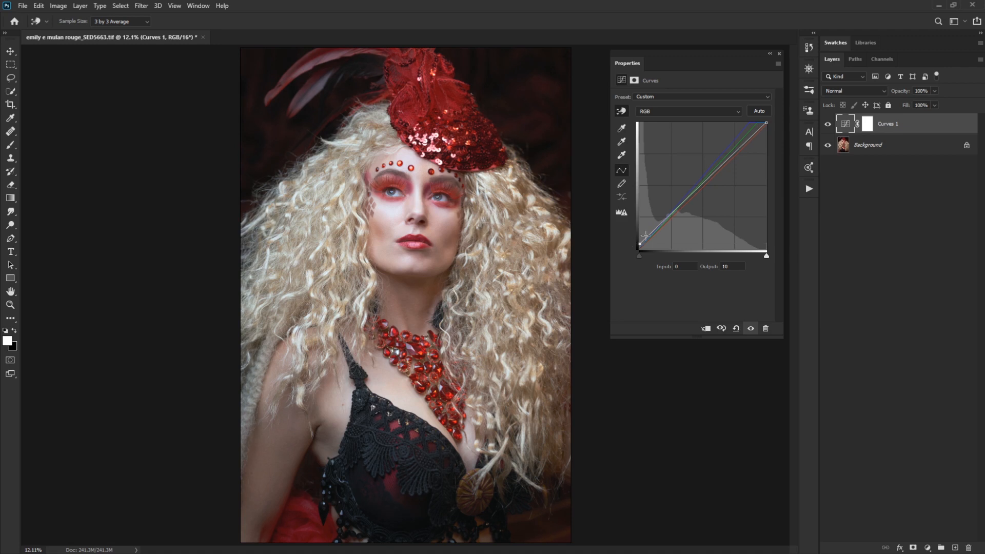
{"action": "left_click_drag", "start_coordinate": [705, 182], "coordinate": [683, 154]}
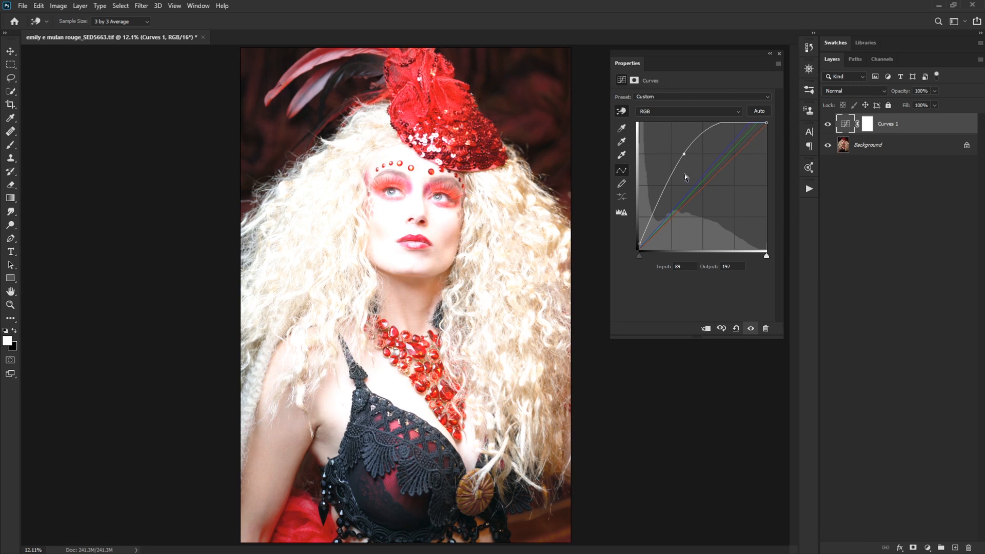
Try bending the RGB curve to output 79 at input 151 and output 162 at input 146, and reset the curves
{"action": "left_click_drag", "start_coordinate": [684, 154], "coordinate": [693, 214]}
{"action": "left_click_drag", "start_coordinate": [724, 186], "coordinate": [713, 209]}
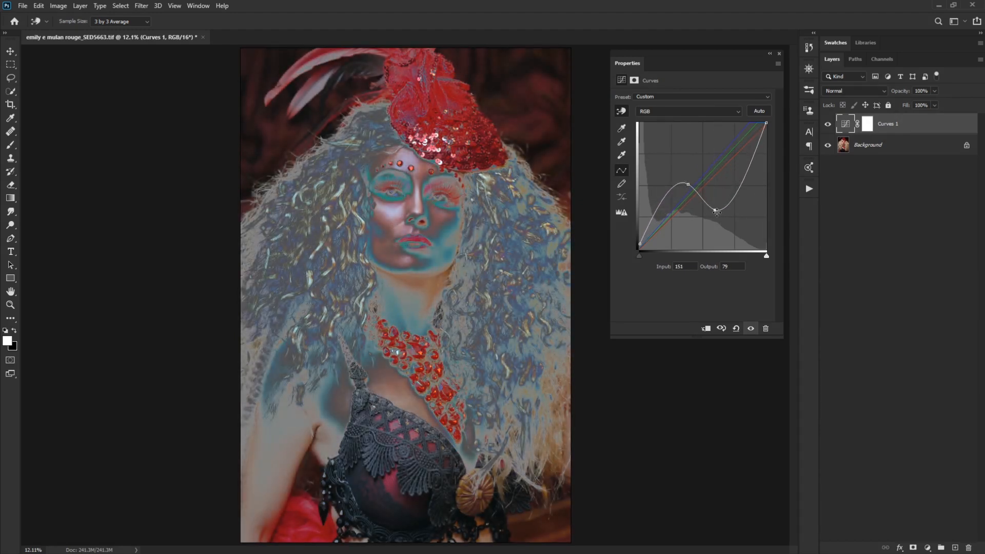
{"action": "left_click_drag", "start_coordinate": [714, 209], "coordinate": [710, 167]}
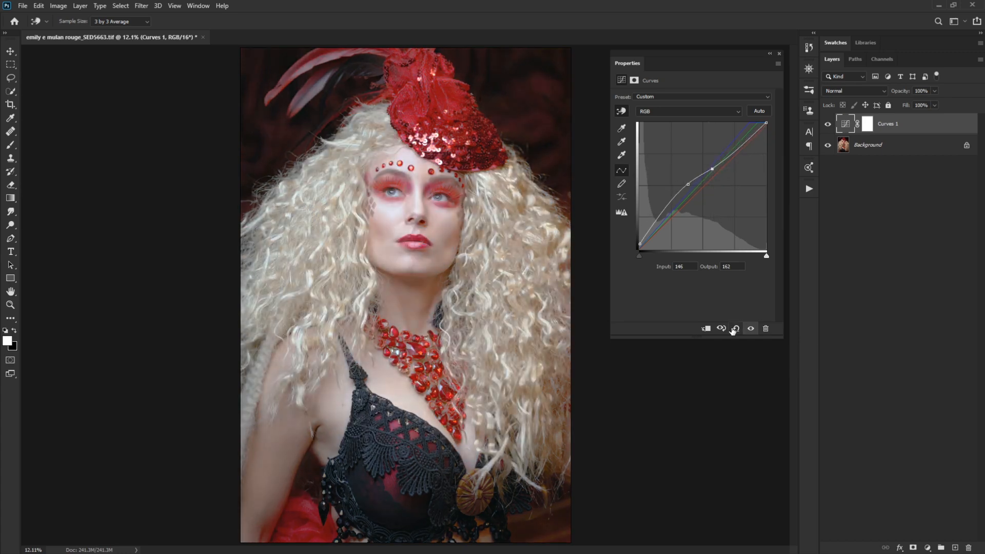
{"action": "left_click", "coordinate": [736, 328]}
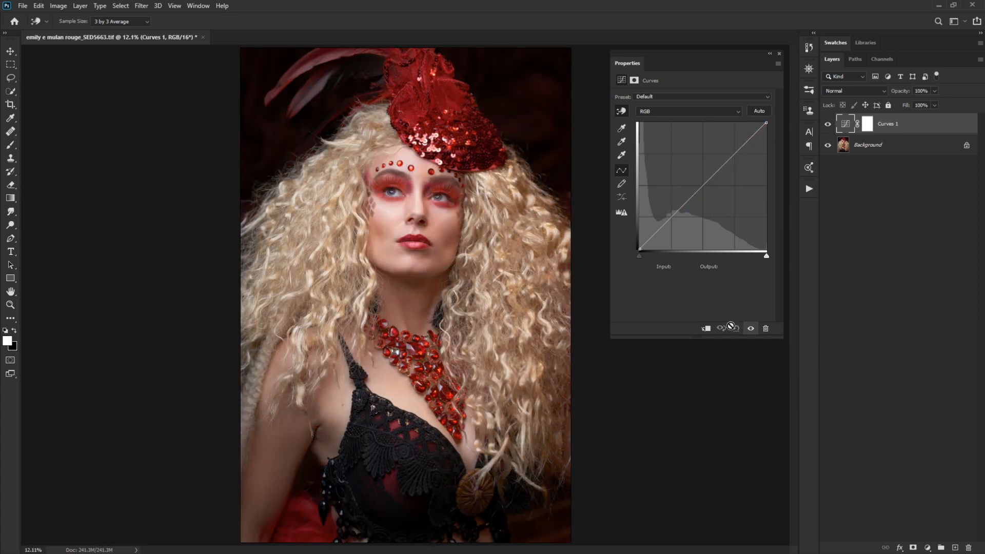
Apply automatic correction to the curves, and replace the Curves 1 layer with a Levels adjustment layer
{"action": "left_click", "coordinate": [762, 110]}
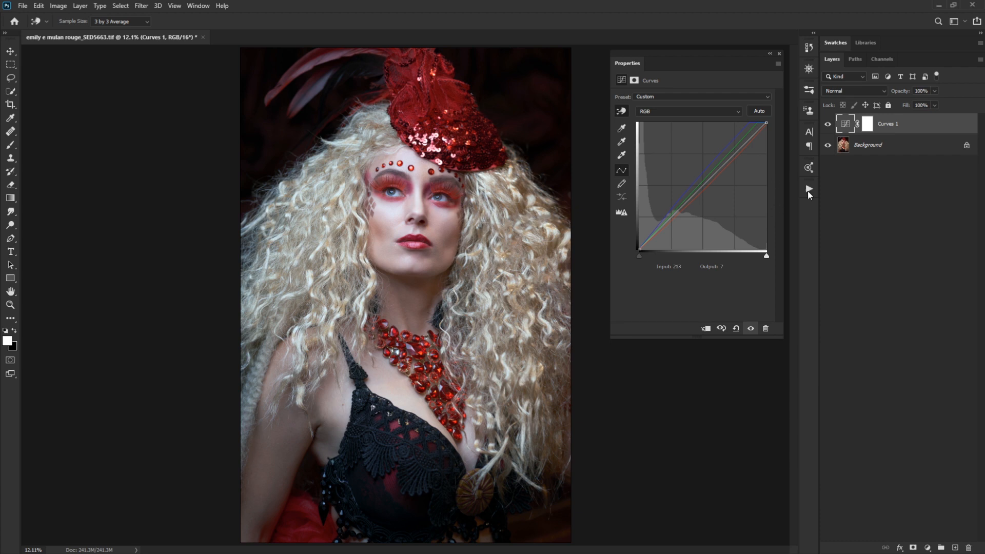
{"action": "left_click_drag", "start_coordinate": [912, 129], "coordinate": [967, 549]}
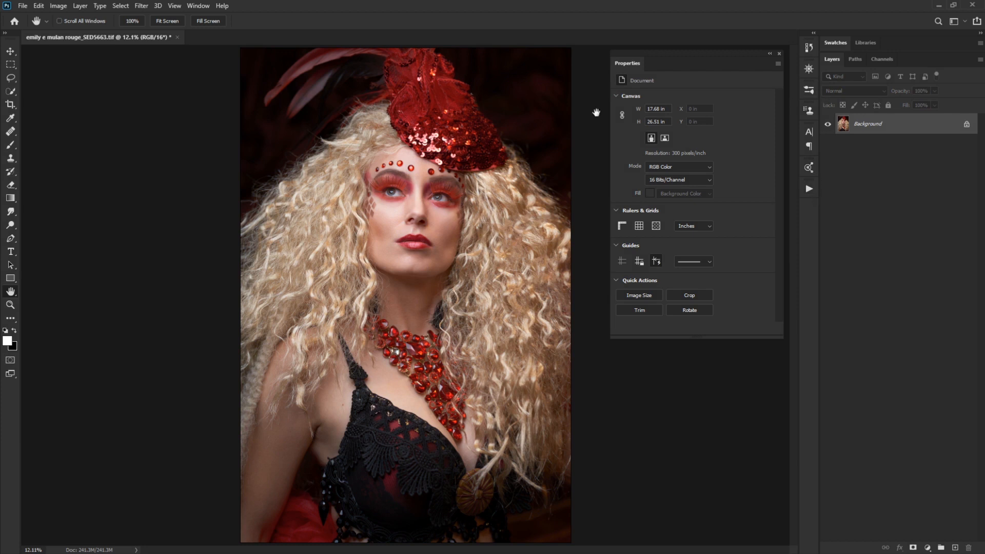
{"action": "left_click", "coordinate": [927, 548]}
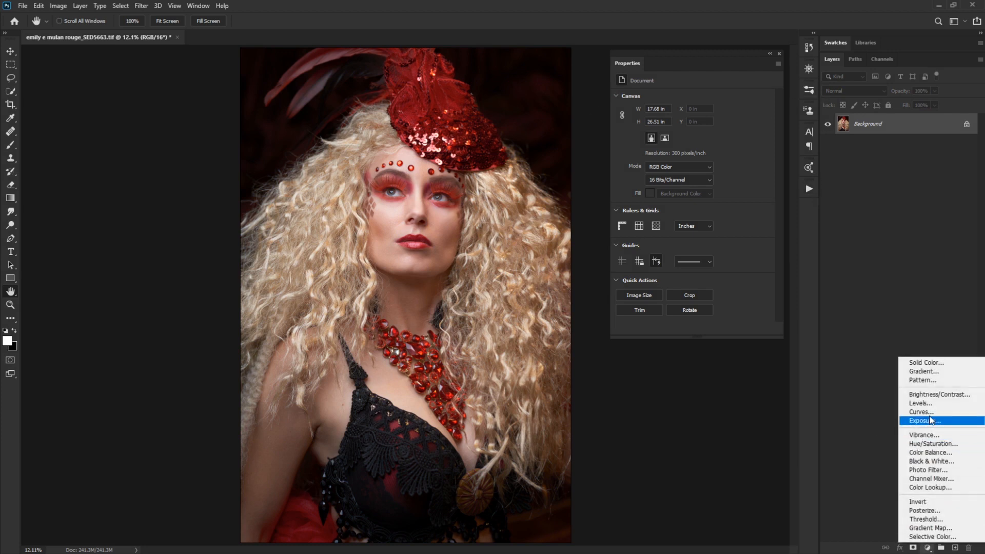
{"action": "left_click", "coordinate": [920, 403]}
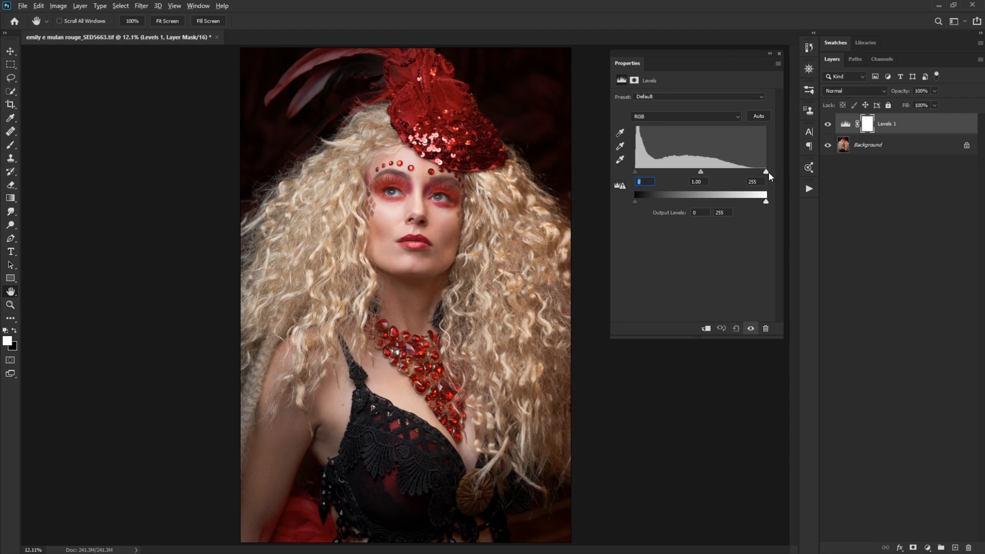
Try brightening the Levels midtones to 1.13 and raising the output black level to 15
{"action": "left_click_drag", "start_coordinate": [765, 171], "coordinate": [782, 174]}
{"action": "left_click_drag", "start_coordinate": [634, 172], "coordinate": [635, 171]}
{"action": "mouse_move", "coordinate": [699, 170]}
{"action": "left_mouse_down"}
{"action": "mouse_move", "coordinate": [692, 176]}
{"action": "mouse_move", "coordinate": [714, 176]}
{"action": "mouse_move", "coordinate": [681, 177]}
{"action": "mouse_move", "coordinate": [715, 176]}
{"action": "mouse_move", "coordinate": [683, 175]}
{"action": "mouse_move", "coordinate": [694, 175]}
{"action": "left_mouse_up"}
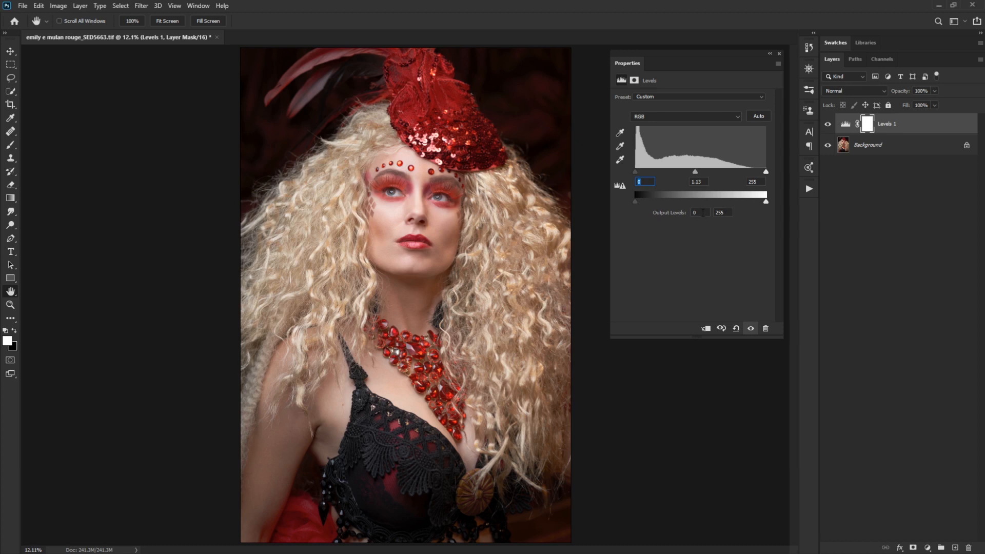
{"action": "left_click_drag", "start_coordinate": [635, 202], "coordinate": [642, 203]}
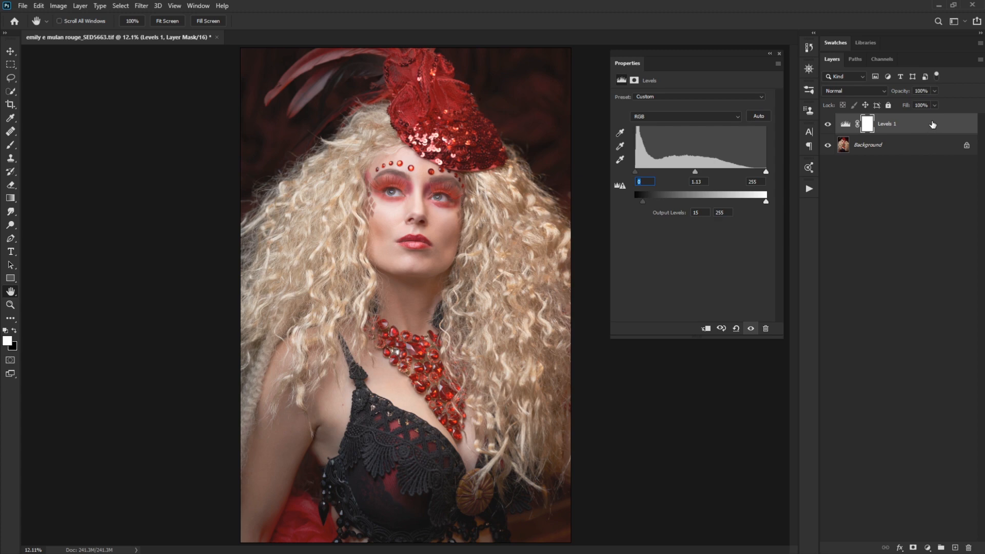
Delete the Levels 1 layer and add a Curves adjustment layer above the background
{"action": "left_click_drag", "start_coordinate": [932, 125], "coordinate": [969, 547]}
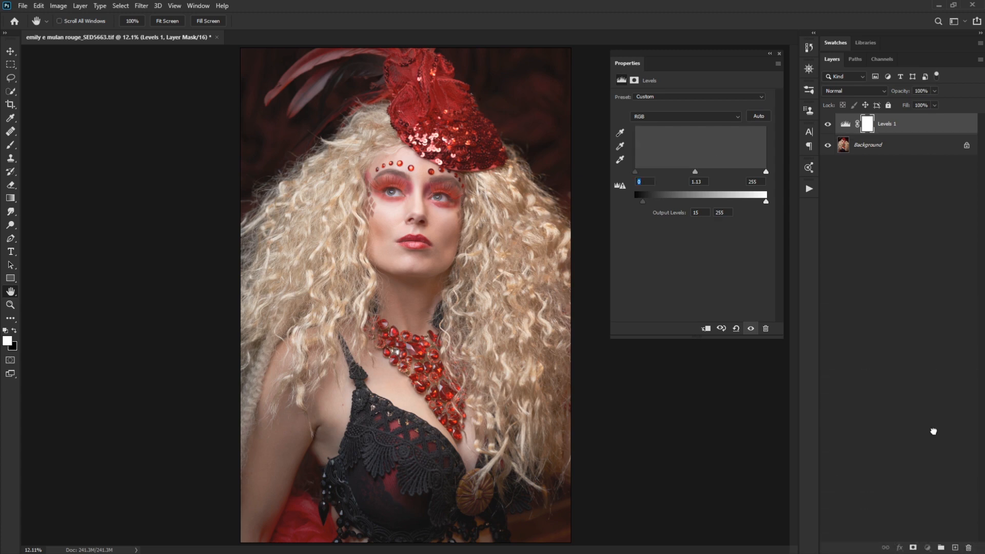
{"action": "left_click", "coordinate": [927, 547]}
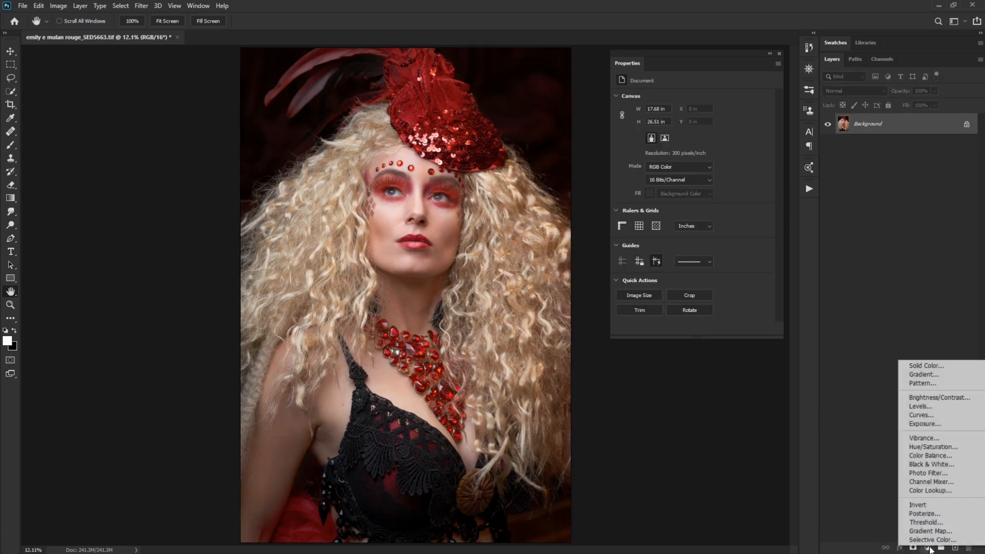
{"action": "left_click", "coordinate": [917, 419]}
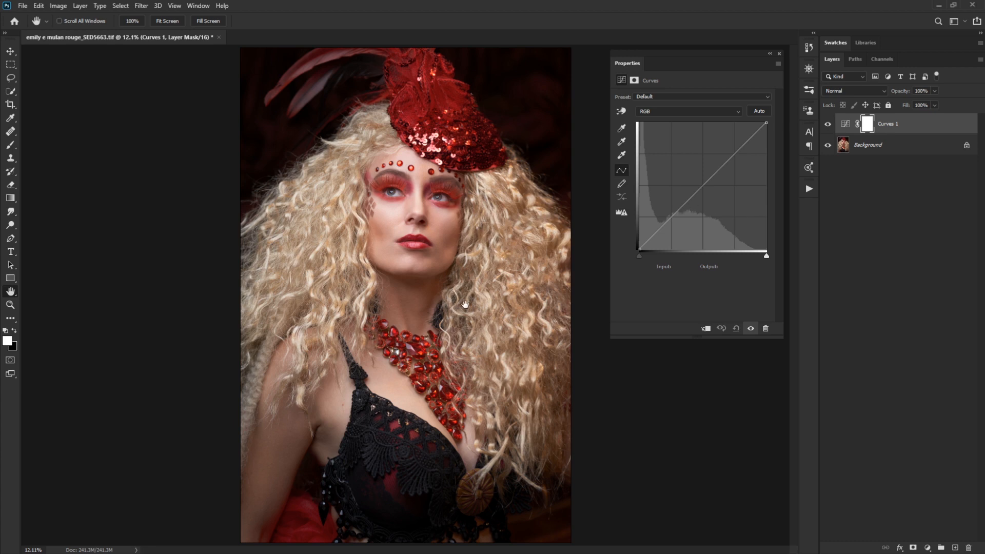
Apply automatic color correction to the curves using Find Dark & Light Colors with Snap Neutral Midtones turned off
{"action": "left_click", "coordinate": [759, 111], "text": "alt"}
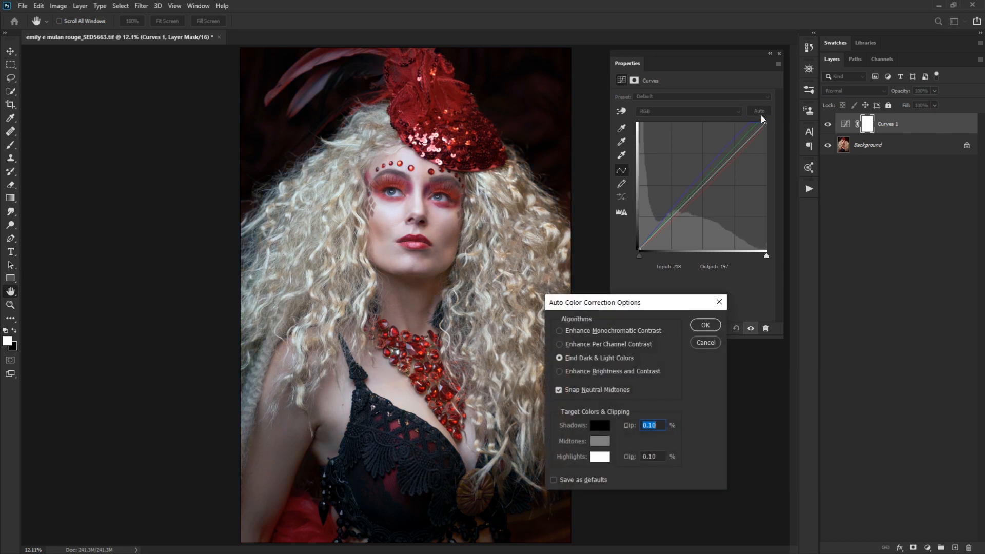
{"action": "left_click", "coordinate": [596, 389]}
{"action": "left_click", "coordinate": [705, 325]}
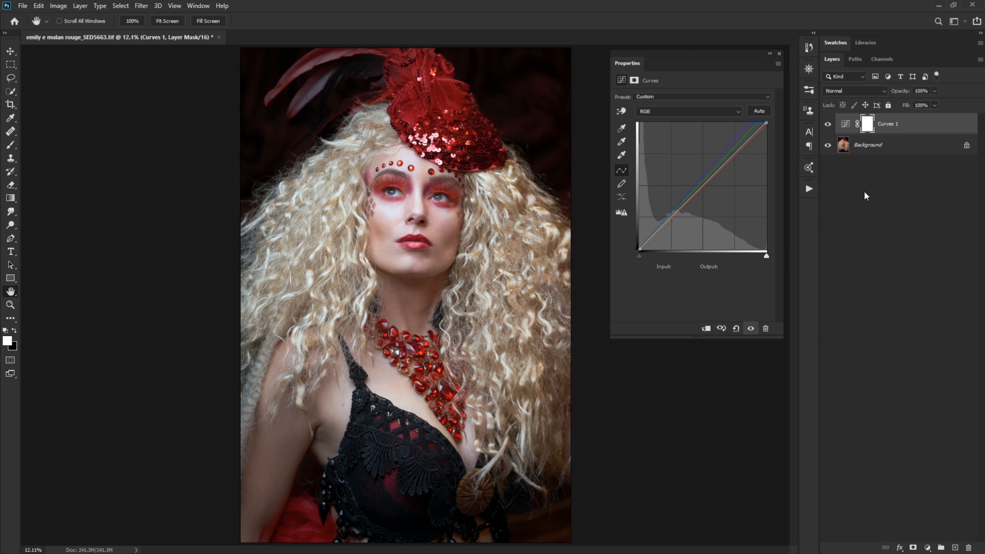
Add a second Curves layer with a slight S-curve through input 83, output 75 and input 175, output 180
{"action": "left_click", "coordinate": [928, 547]}
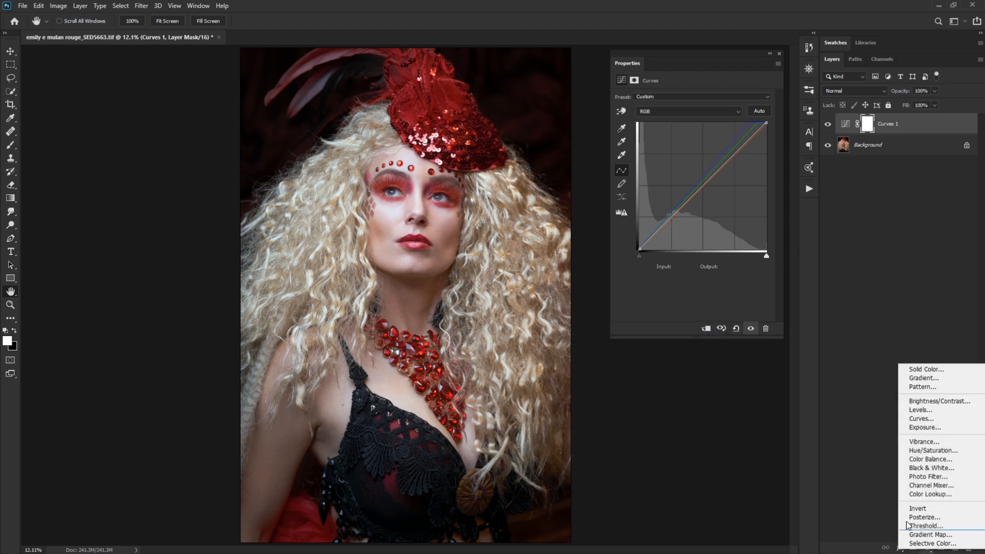
{"action": "left_click", "coordinate": [925, 418]}
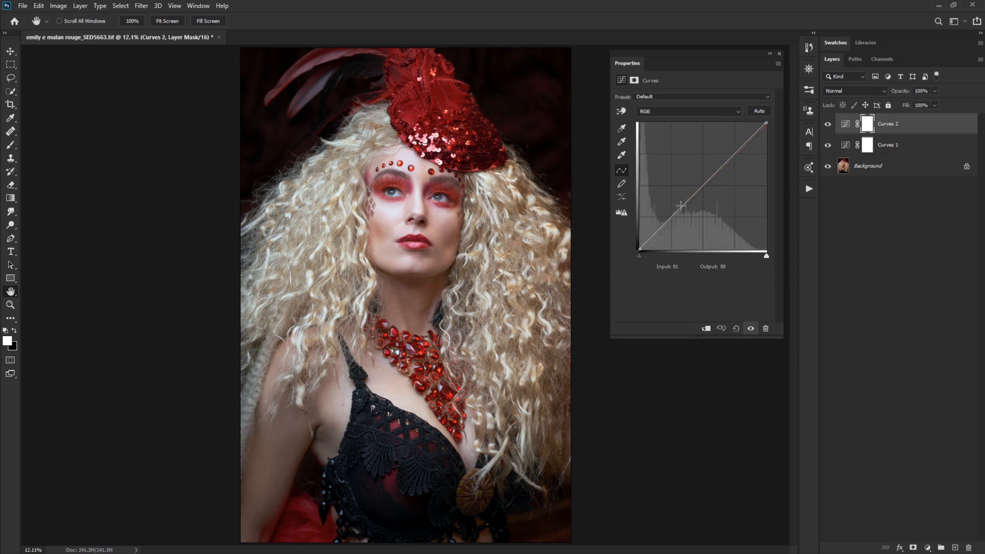
{"action": "left_click_drag", "start_coordinate": [681, 205], "coordinate": [681, 214]}
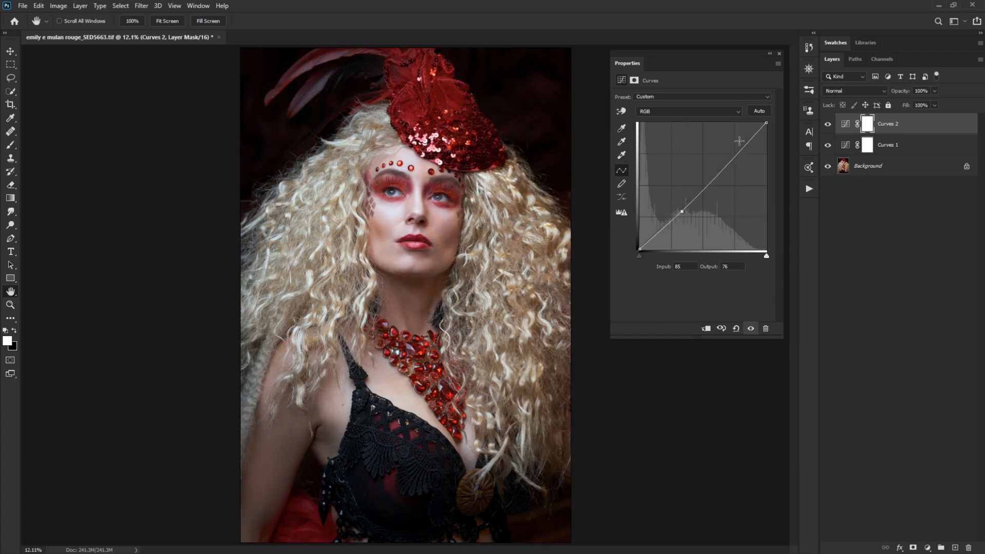
{"action": "mouse_move", "coordinate": [726, 164]}
{"action": "left_mouse_down"}
{"action": "mouse_move", "coordinate": [721, 152]}
{"action": "mouse_move", "coordinate": [727, 159]}
{"action": "left_mouse_up"}
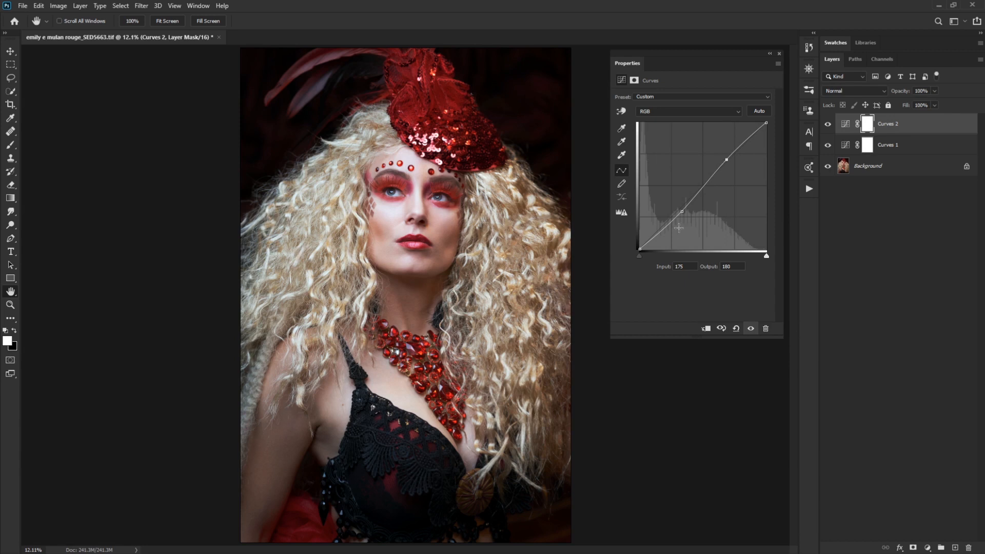
{"action": "left_click_drag", "start_coordinate": [682, 211], "coordinate": [680, 212]}
Invert the Curves 2 mask to black and brush white over the hair on both sides of the face
{"action": "key", "text": "ctrl+i"}
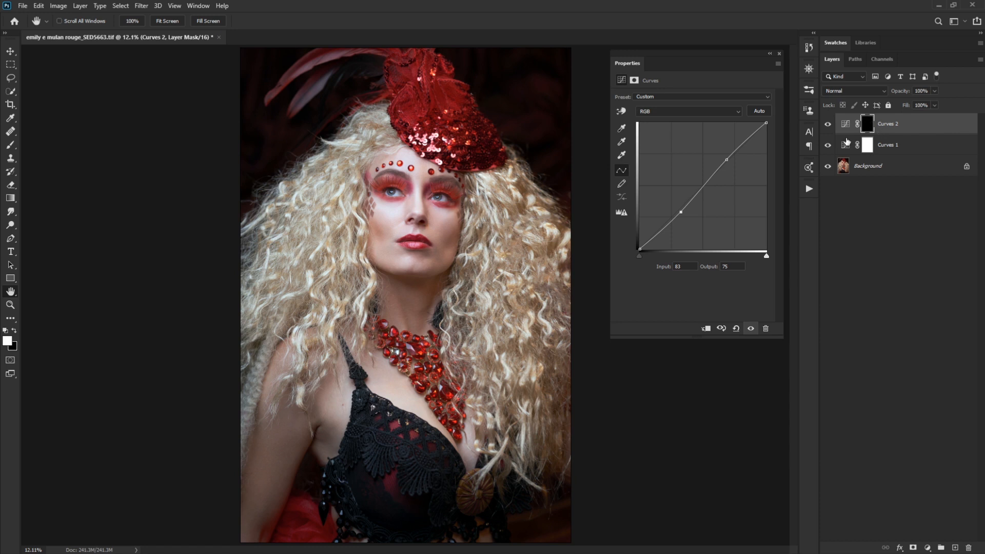
{"action": "key", "text": "b"}
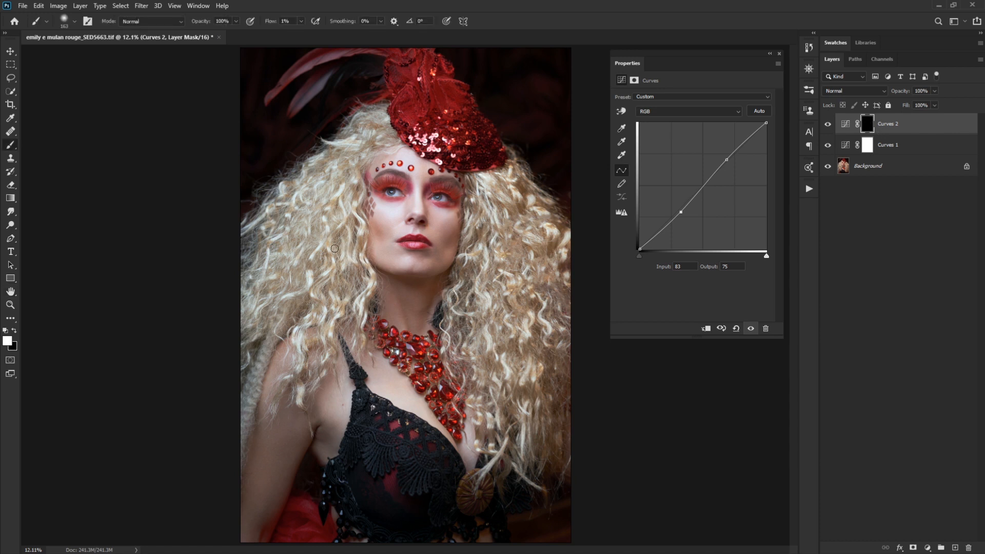
{"action": "mouse_move", "coordinate": [334, 248]}
{"action": "left_mouse_down"}
{"action": "mouse_move", "coordinate": [350, 247]}
{"action": "mouse_move", "coordinate": [354, 101]}
{"action": "left_mouse_up"}
{"action": "left_click_drag", "start_coordinate": [272, 23], "coordinate": [345, 26]}
{"action": "mouse_move", "coordinate": [304, 254]}
{"action": "left_mouse_down"}
{"action": "mouse_move", "coordinate": [331, 250]}
{"action": "mouse_move", "coordinate": [338, 137]}
{"action": "mouse_move", "coordinate": [343, 150]}
{"action": "left_mouse_up"}
{"action": "mouse_move", "coordinate": [417, 235]}
{"action": "left_mouse_down"}
{"action": "mouse_move", "coordinate": [417, 282]}
{"action": "mouse_move", "coordinate": [420, 171]}
{"action": "mouse_move", "coordinate": [399, 187]}
{"action": "left_mouse_up"}
{"action": "left_click_drag", "start_coordinate": [293, 270], "coordinate": [269, 284]}
{"action": "mouse_move", "coordinate": [312, 248]}
{"action": "left_mouse_down"}
{"action": "mouse_move", "coordinate": [319, 223]}
{"action": "mouse_move", "coordinate": [308, 264]}
{"action": "left_mouse_up"}
{"action": "mouse_move", "coordinate": [507, 408]}
{"action": "left_mouse_down"}
{"action": "mouse_move", "coordinate": [542, 405]}
{"action": "mouse_move", "coordinate": [548, 326]}
{"action": "mouse_move", "coordinate": [503, 210]}
{"action": "left_mouse_up"}
Adjust the masked S-curve's shadow point, raise its highlight point to output 186 at input 170, and refresh the histogram
{"action": "left_click_drag", "start_coordinate": [681, 212], "coordinate": [686, 208]}
{"action": "left_click_drag", "start_coordinate": [726, 160], "coordinate": [723, 157]}
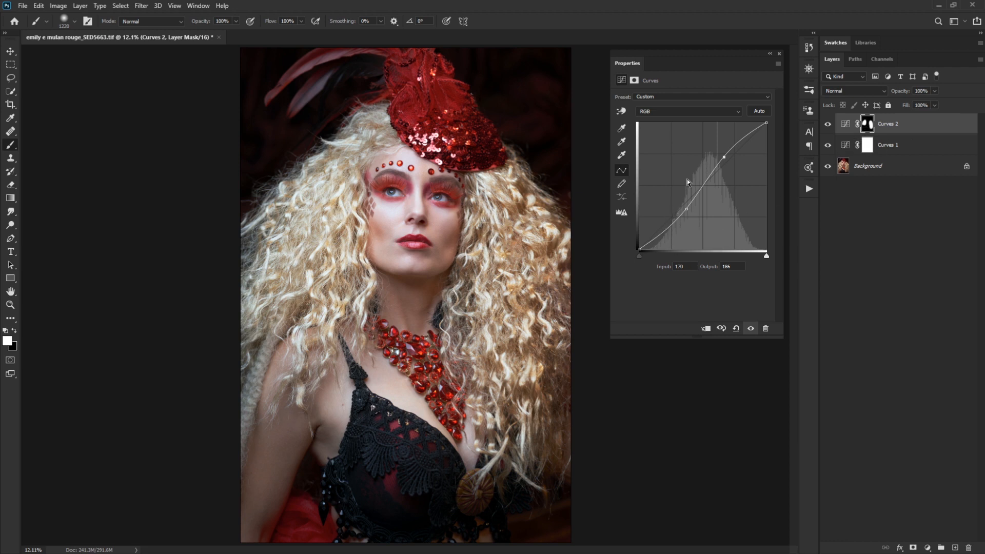
{"action": "left_click", "coordinate": [622, 213]}
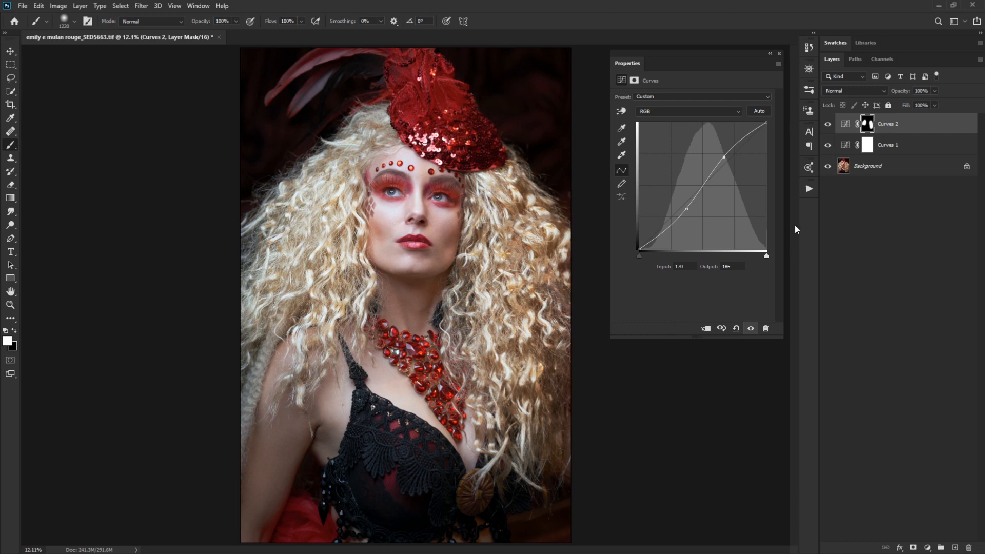
Add a third Curves adjustment layer, and rename the Curves 2 layer as hair
{"action": "left_click", "coordinate": [926, 547]}
{"action": "left_click", "coordinate": [928, 416]}
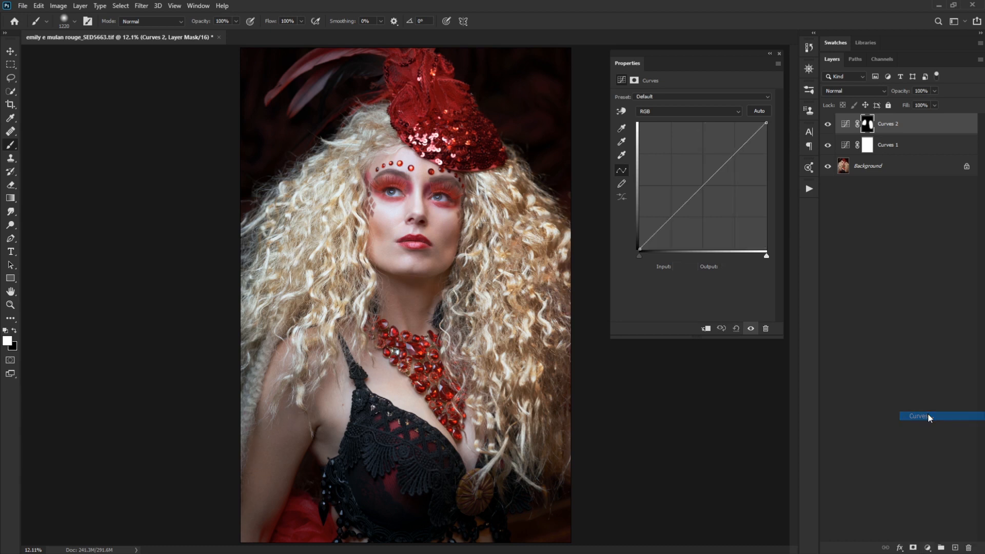
{"action": "double_click", "coordinate": [888, 145]}
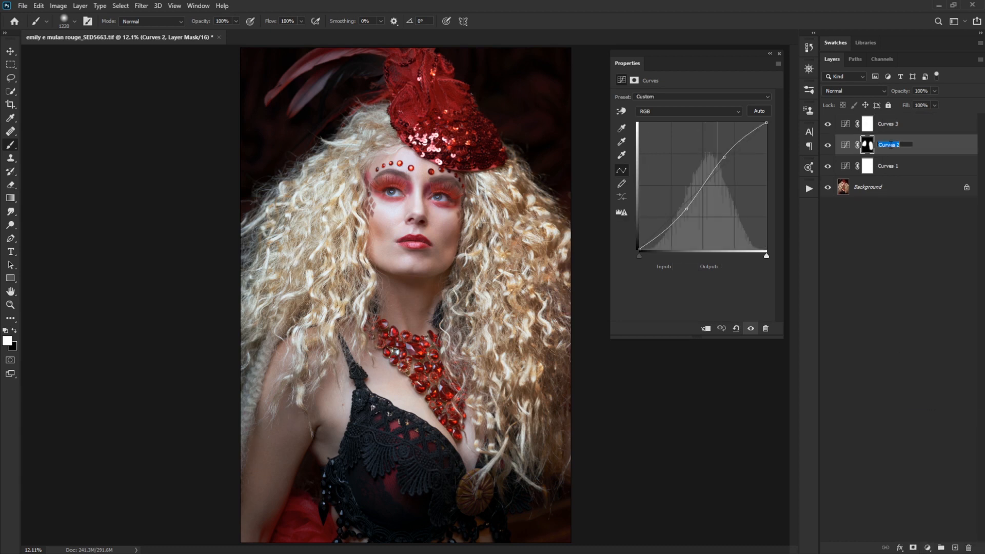
{"action": "type", "text": "hair"}
{"action": "key", "text": "Return"}
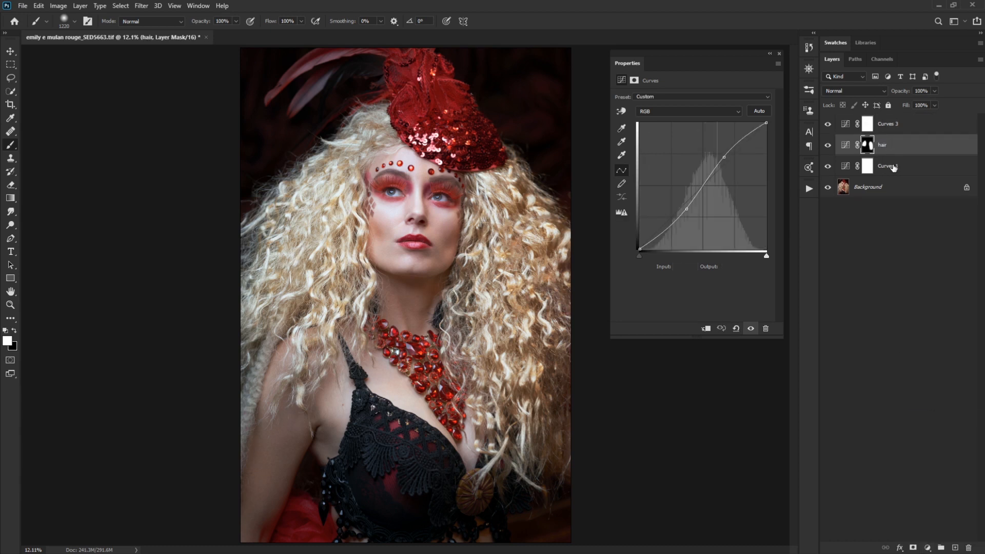
Rename the Curves 1 layer as overall and the Curves 3 layer as color grade
{"action": "double_click", "coordinate": [893, 166]}
{"action": "type", "text": "overa"}
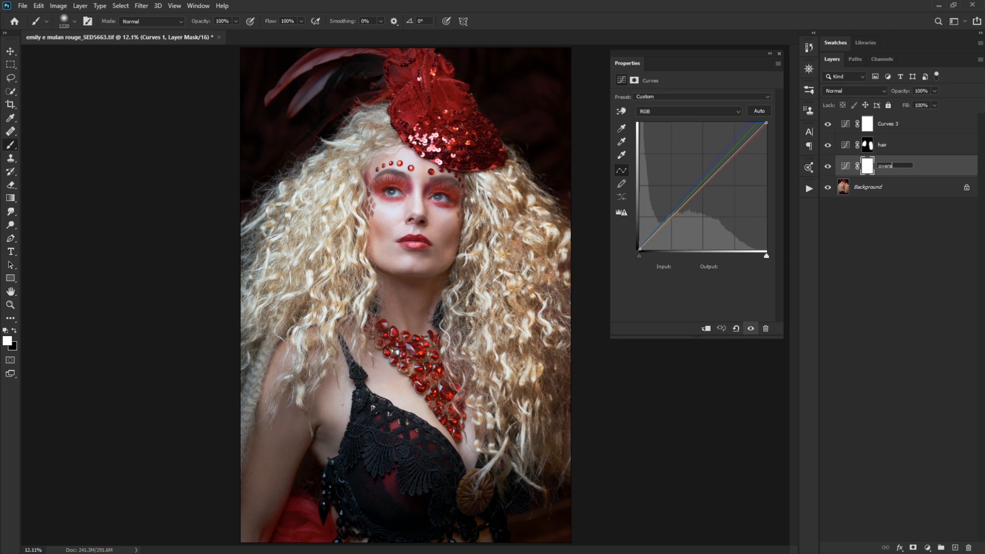
{"action": "type", "text": "ll"}
{"action": "key", "text": "Return"}
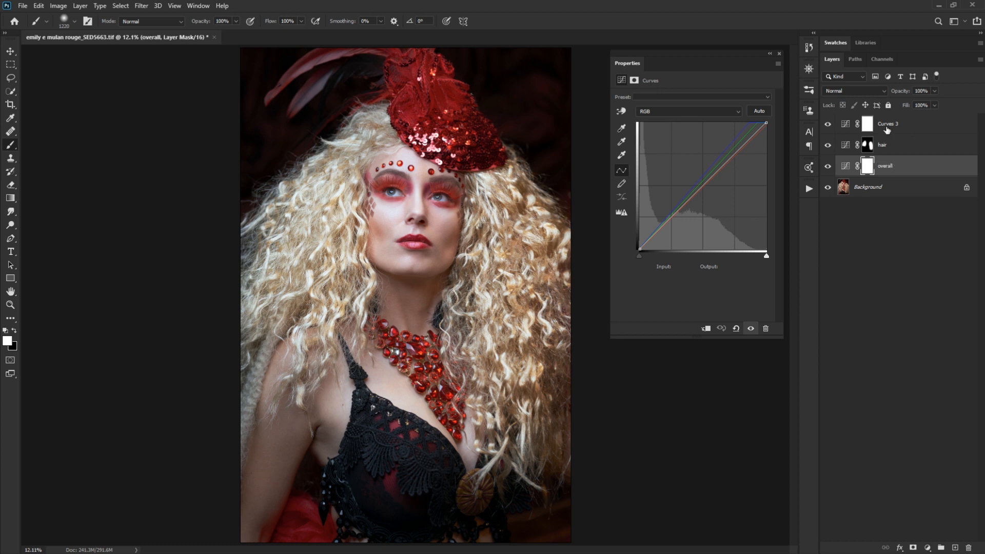
{"action": "double_click", "coordinate": [887, 127]}
{"action": "type", "text": "color"}
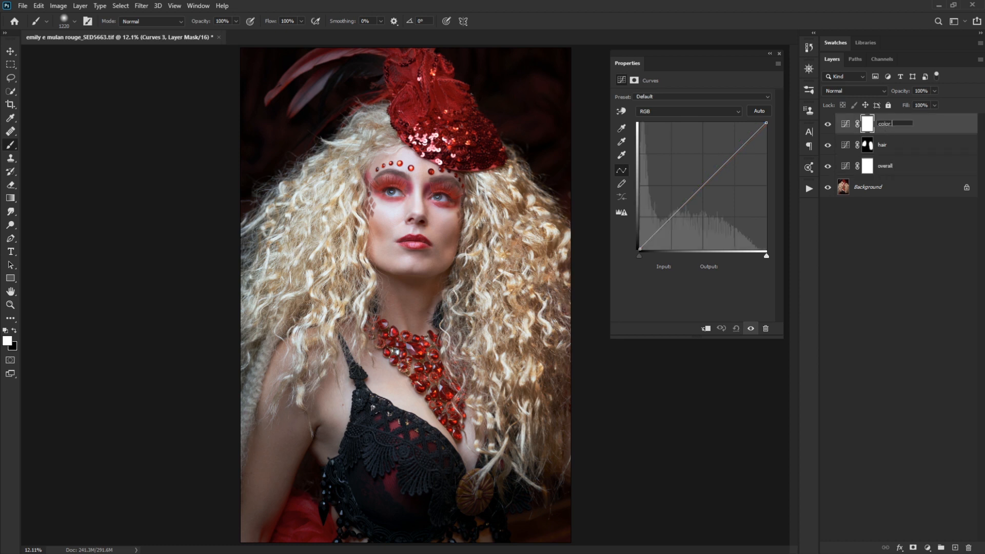
{"action": "type", "text": " grade"}
{"action": "key", "text": "Return"}
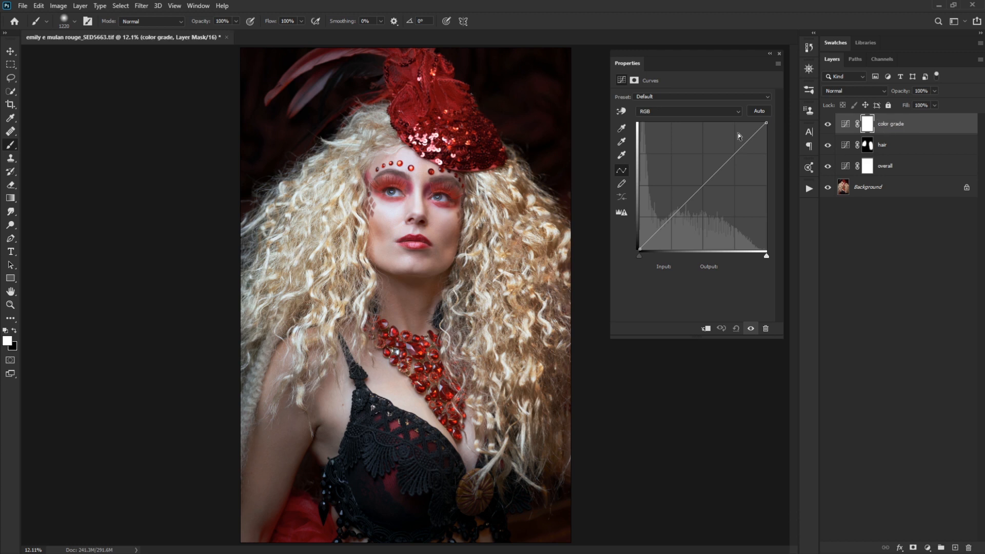
In the color grade layer's Blue channel, lift the black point to output 18 and anchor the midtones near the original diagonal
{"action": "left_click", "coordinate": [737, 111]}
{"action": "left_click", "coordinate": [697, 141]}
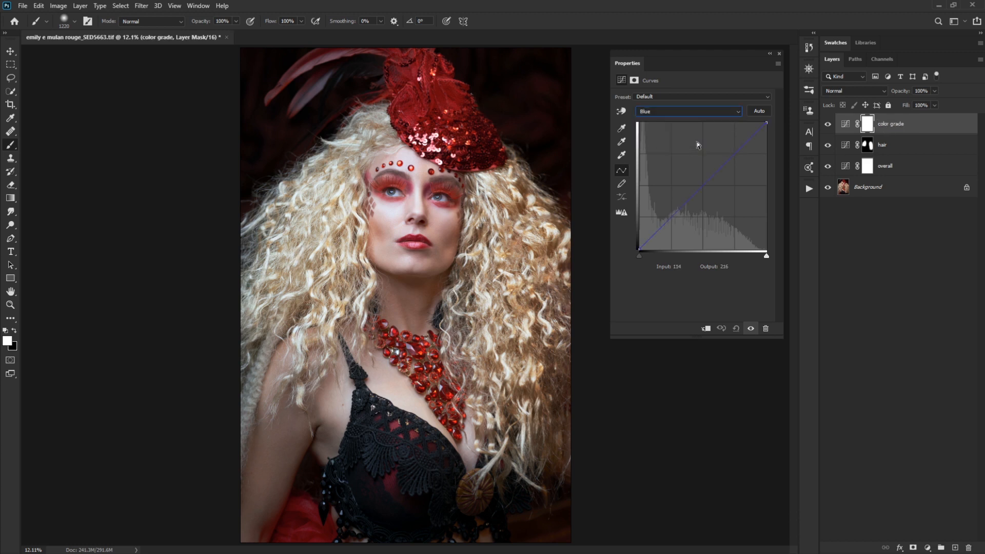
{"action": "left_click", "coordinate": [639, 248]}
{"action": "left_click_drag", "start_coordinate": [639, 250], "coordinate": [637, 241]}
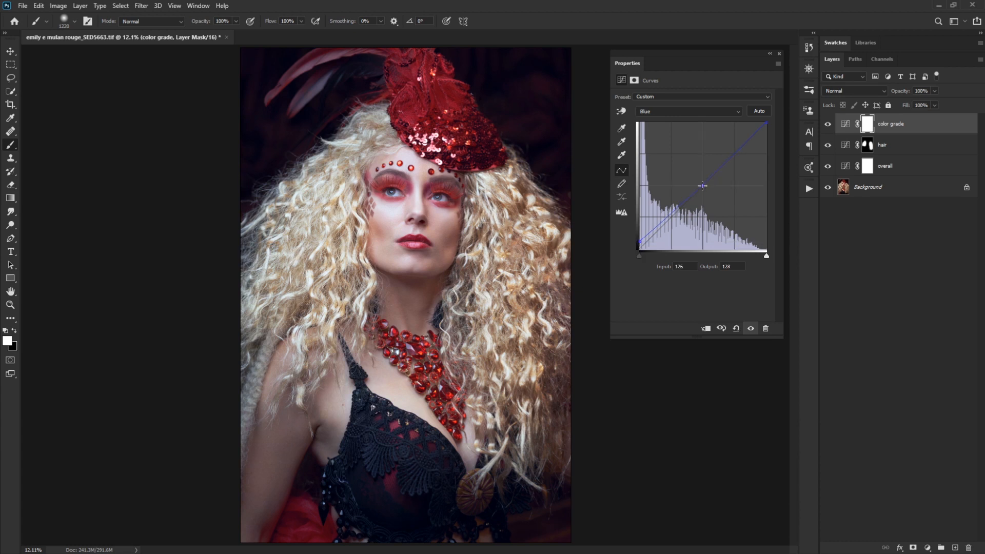
{"action": "mouse_move", "coordinate": [702, 185]}
{"action": "left_mouse_down"}
{"action": "mouse_move", "coordinate": [698, 171]}
{"action": "mouse_move", "coordinate": [705, 186]}
{"action": "left_mouse_up"}
{"action": "mouse_move", "coordinate": [704, 186]}
{"action": "left_mouse_down"}
{"action": "mouse_move", "coordinate": [705, 196]}
{"action": "mouse_move", "coordinate": [700, 177]}
{"action": "mouse_move", "coordinate": [703, 201]}
{"action": "mouse_move", "coordinate": [702, 187]}
{"action": "left_mouse_up"}
{"action": "left_click_drag", "start_coordinate": [638, 248], "coordinate": [636, 240]}
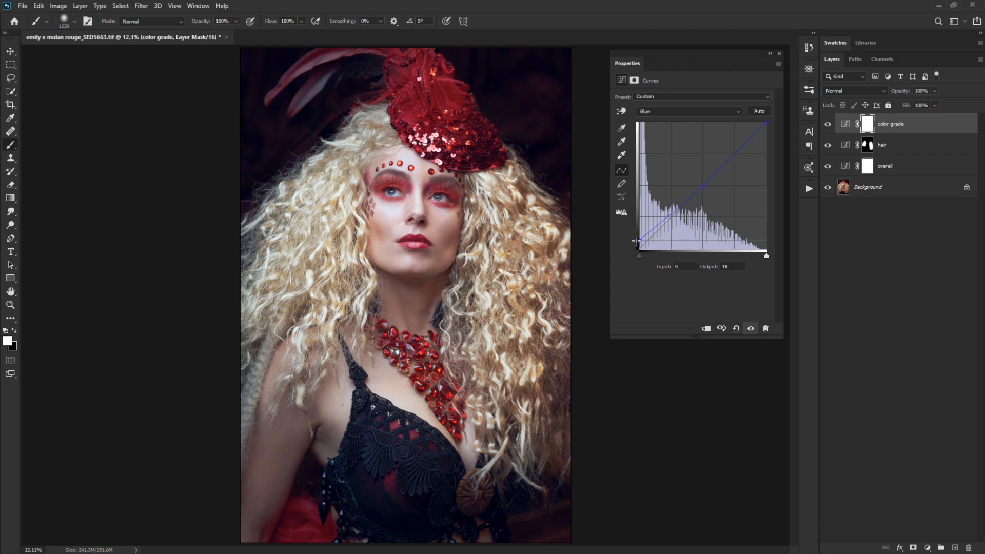
Lift the Red channel curve to output 134 at input 123 and output 203 at input 197
{"action": "left_click", "coordinate": [728, 113]}
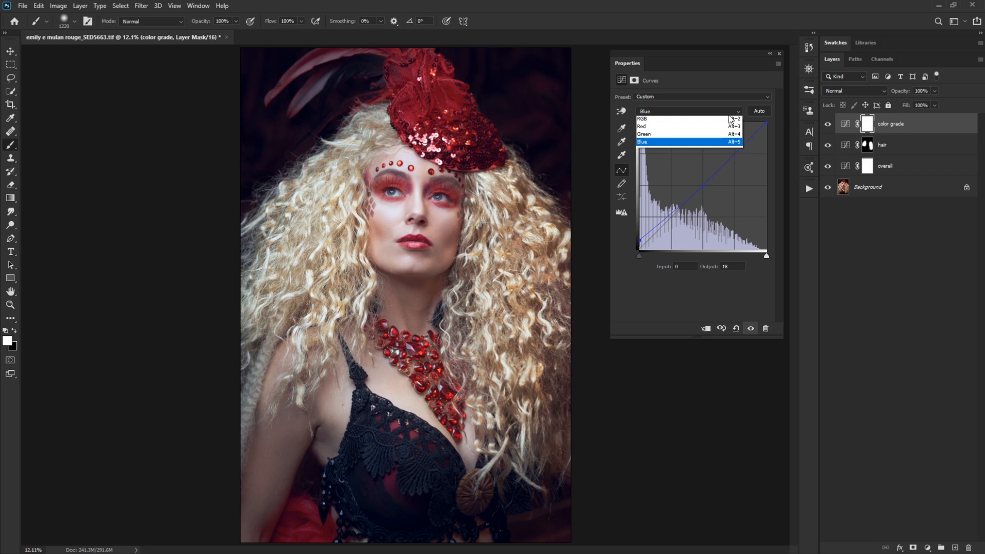
{"action": "left_click", "coordinate": [696, 134]}
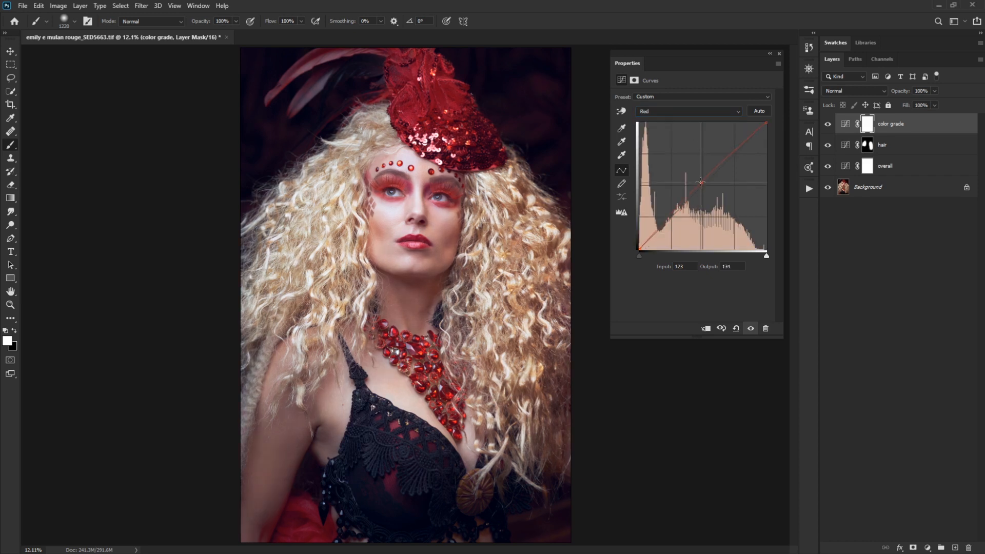
{"action": "left_click", "coordinate": [700, 183]}
{"action": "left_click_drag", "start_coordinate": [737, 150], "coordinate": [737, 148]}
Try lifting the Green channel curve to output 90 at input 84, and remove that point
{"action": "left_click", "coordinate": [719, 110]}
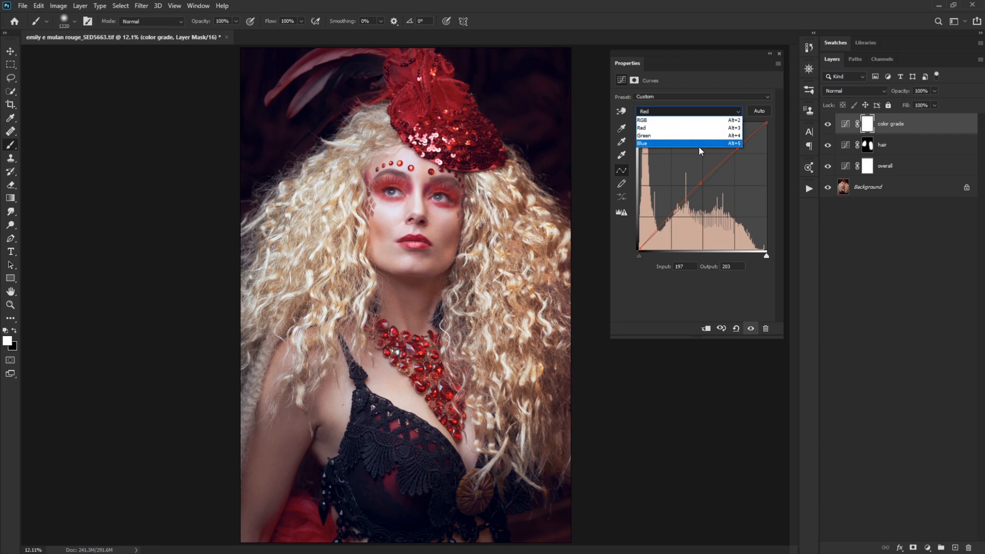
{"action": "left_click", "coordinate": [697, 133]}
{"action": "mouse_move", "coordinate": [682, 207]}
{"action": "left_mouse_down"}
{"action": "mouse_move", "coordinate": [683, 216]}
{"action": "mouse_move", "coordinate": [681, 204]}
{"action": "left_mouse_up"}
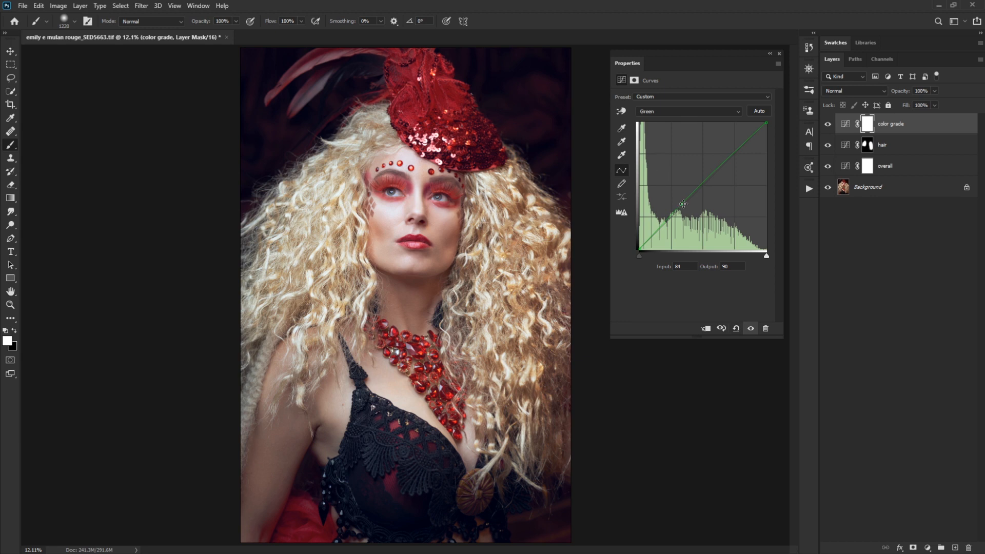
{"action": "left_click_drag", "start_coordinate": [683, 204], "coordinate": [686, 365]}
On the color grade layer's RGB curve, raise the black point to output 7 and lower the midtones to output 123 at input 129
{"action": "left_click", "coordinate": [669, 109]}
{"action": "left_click", "coordinate": [672, 119]}
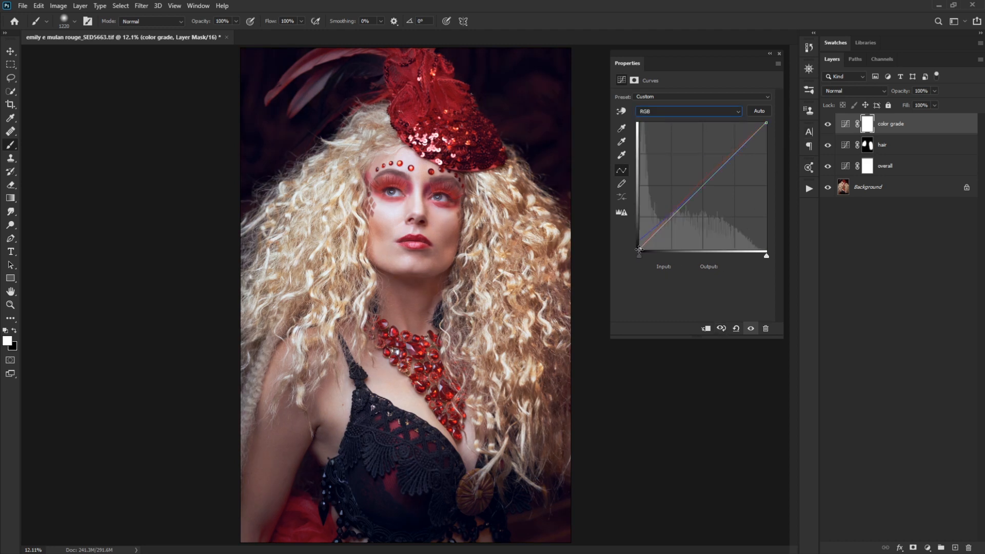
{"action": "left_click", "coordinate": [910, 169]}
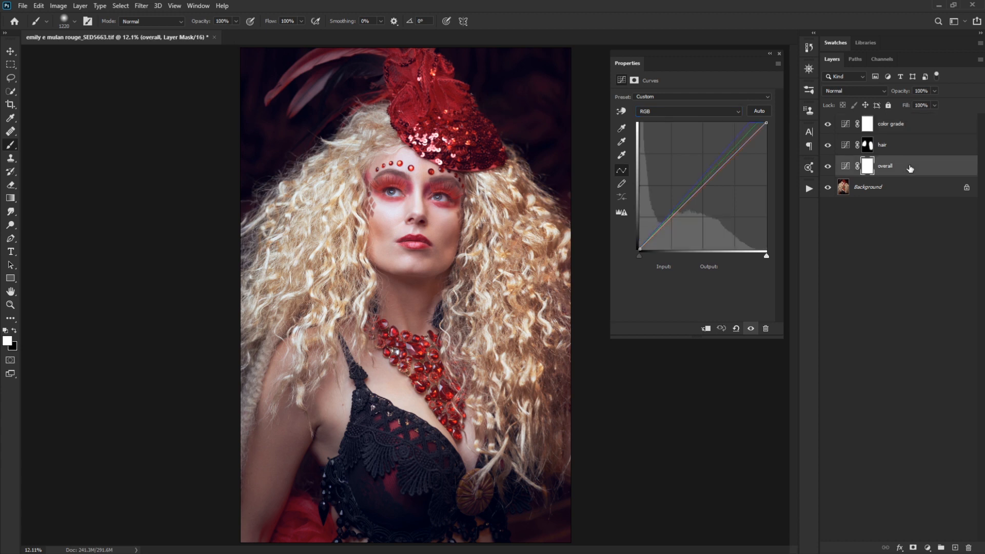
{"action": "left_click", "coordinate": [910, 124]}
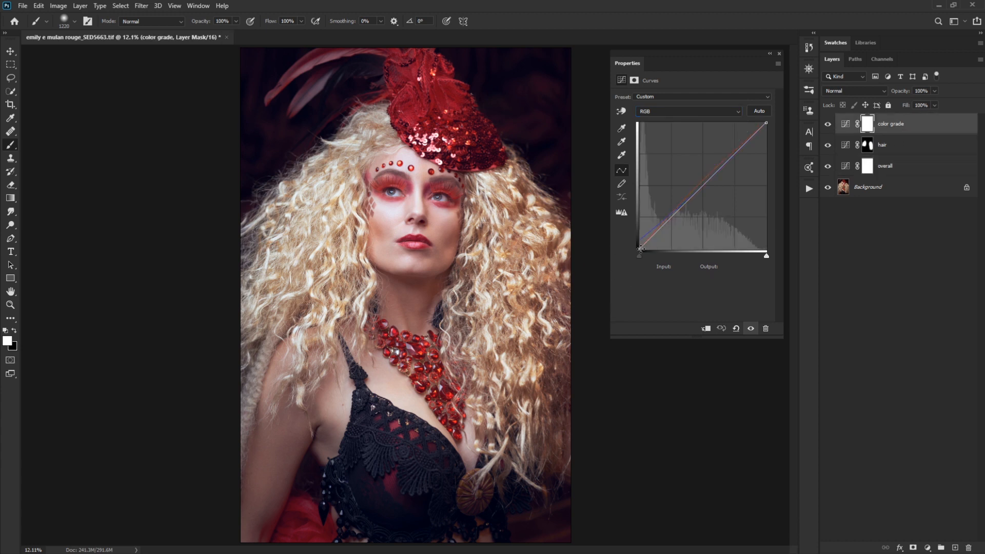
{"action": "left_click_drag", "start_coordinate": [635, 249], "coordinate": [629, 246]}
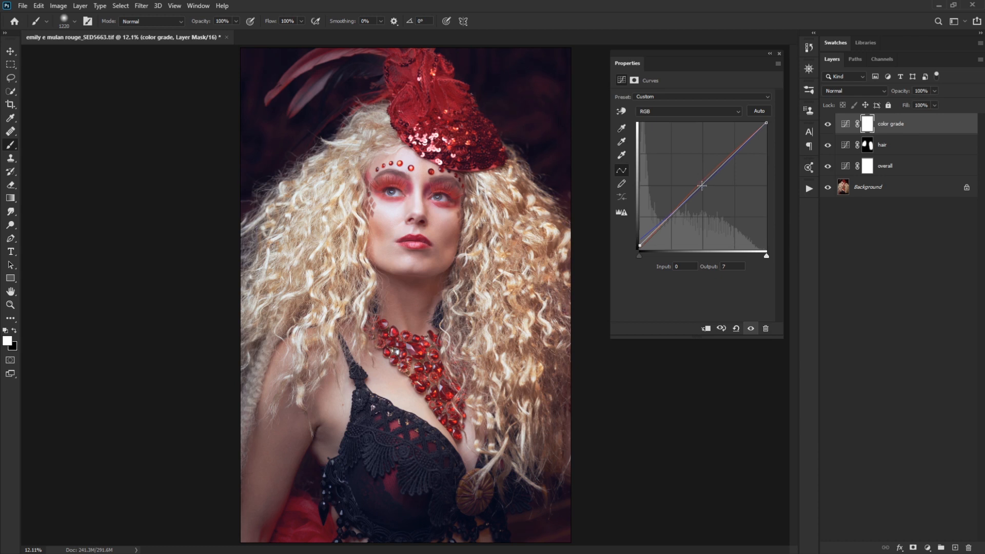
{"action": "left_click_drag", "start_coordinate": [703, 184], "coordinate": [704, 188]}
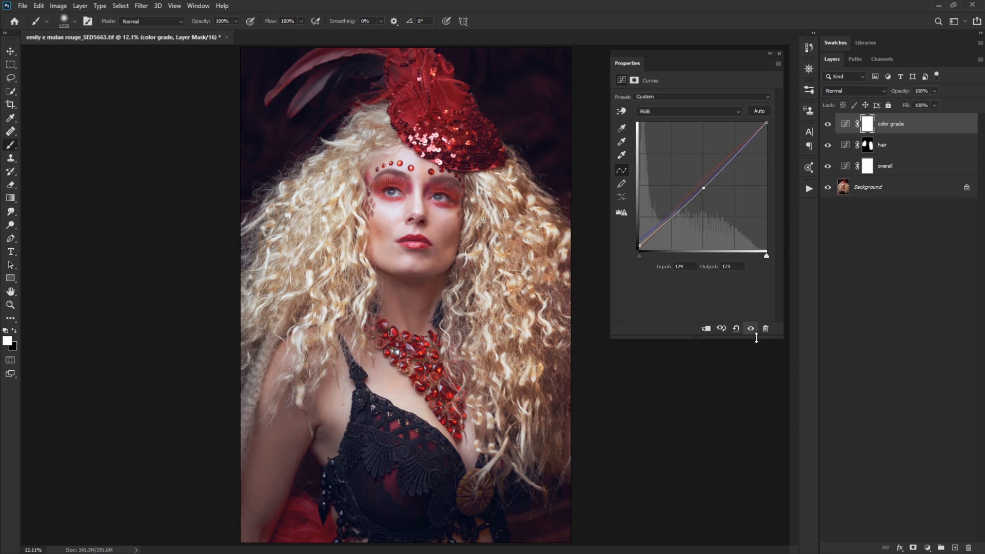
{"action": "left_click", "coordinate": [721, 331]}
{"action": "left_click", "coordinate": [768, 96]}
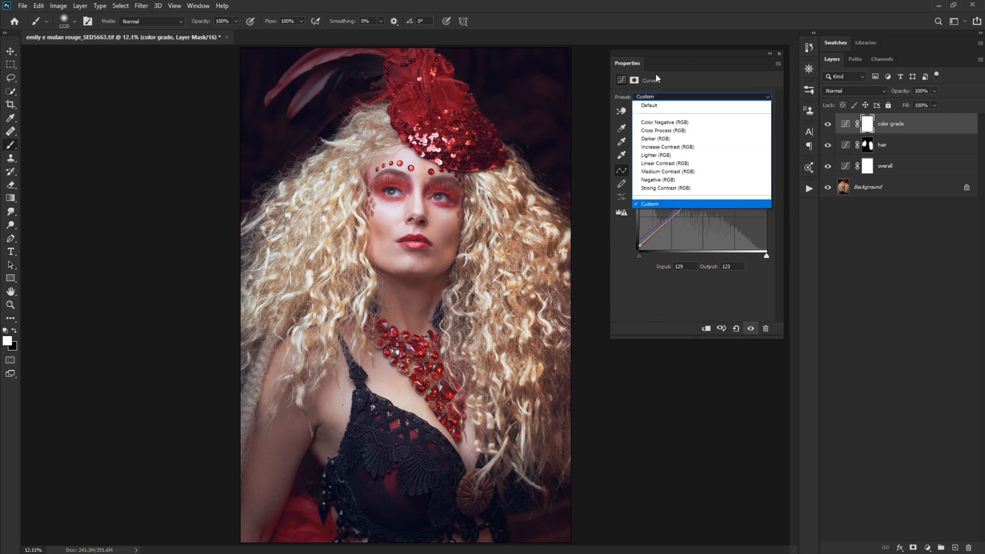
{"action": "left_click", "coordinate": [708, 82]}
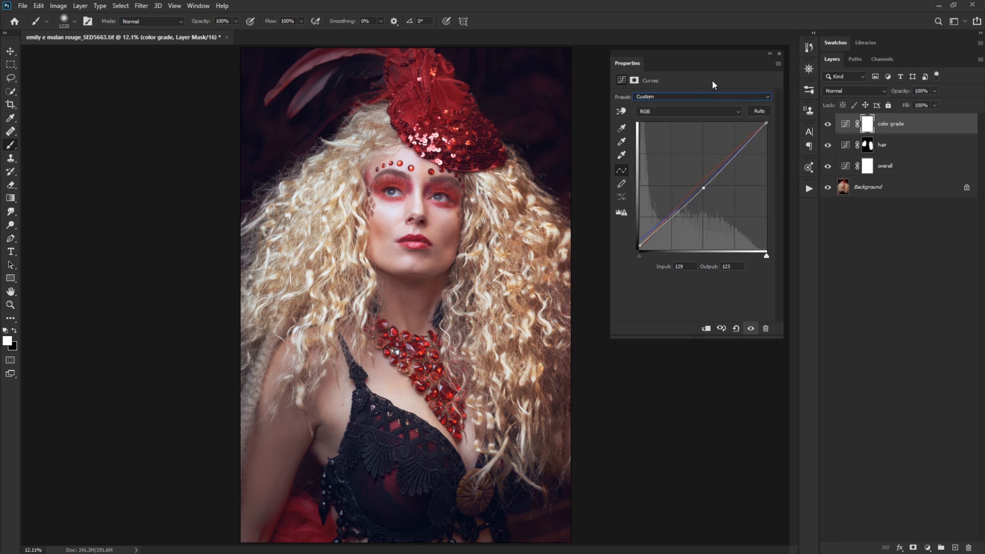
{"action": "left_click", "coordinate": [780, 64]}
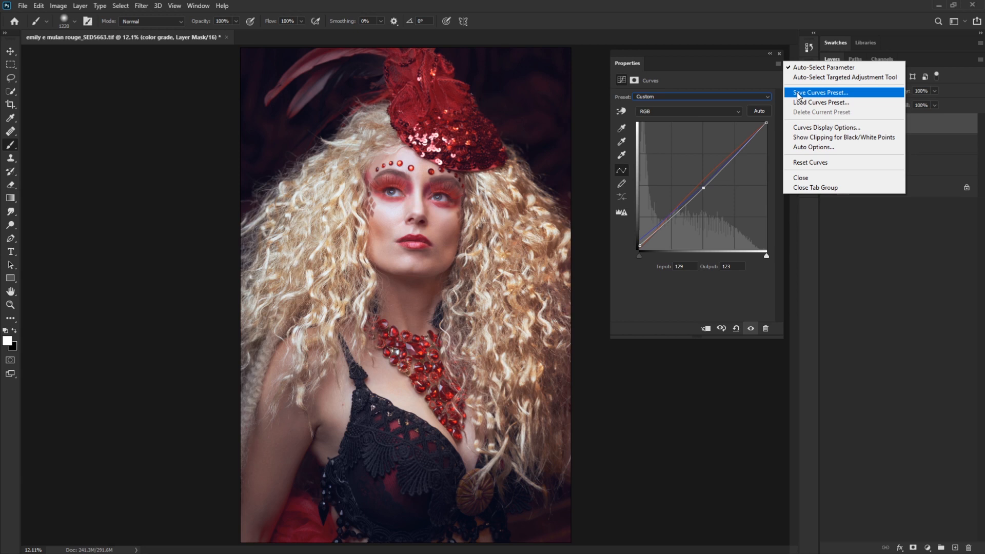
{"action": "left_click", "coordinate": [710, 72]}
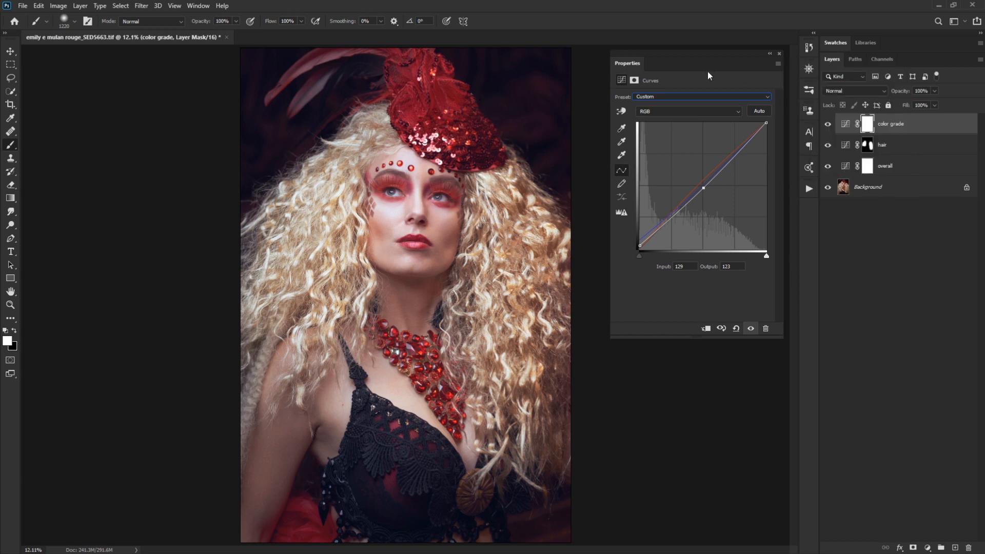